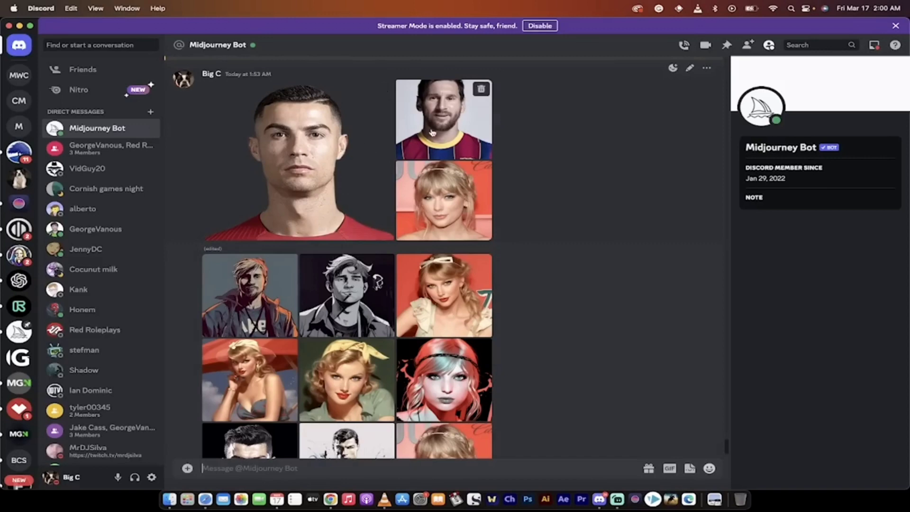
Step: Enlarge several of the generated portraits in the Midjourney Bot chat and examine their illustration styles
{"action": "scroll", "coordinate": [564, 334], "scroll_direction": "down", "scroll_amount": 3}
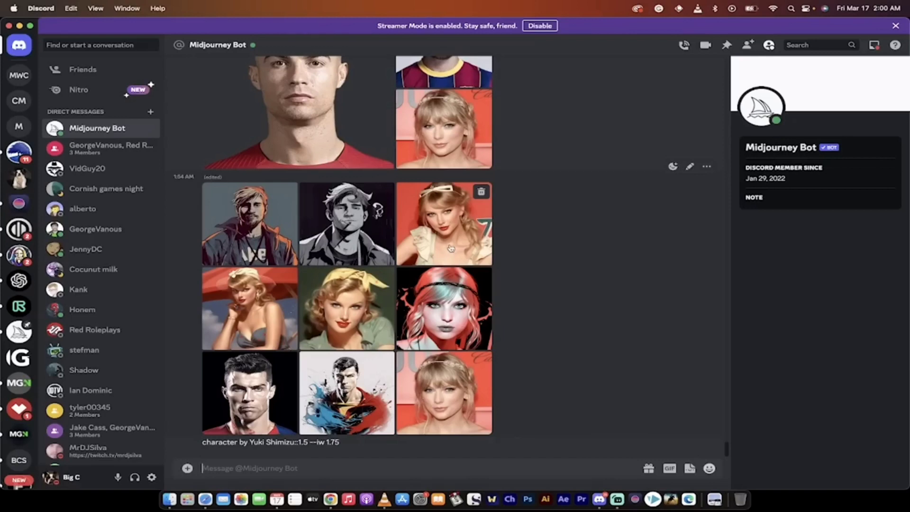
{"action": "left_click", "coordinate": [250, 223]}
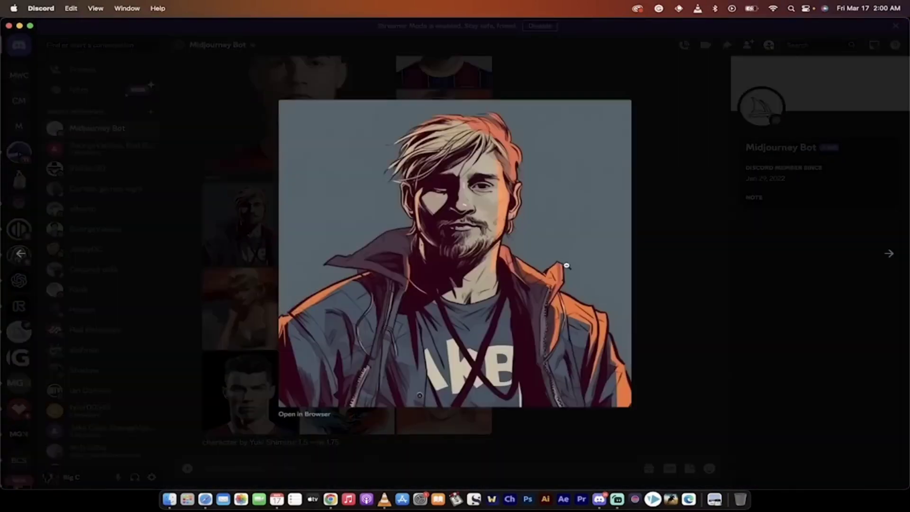
{"action": "left_click", "coordinate": [889, 255]}
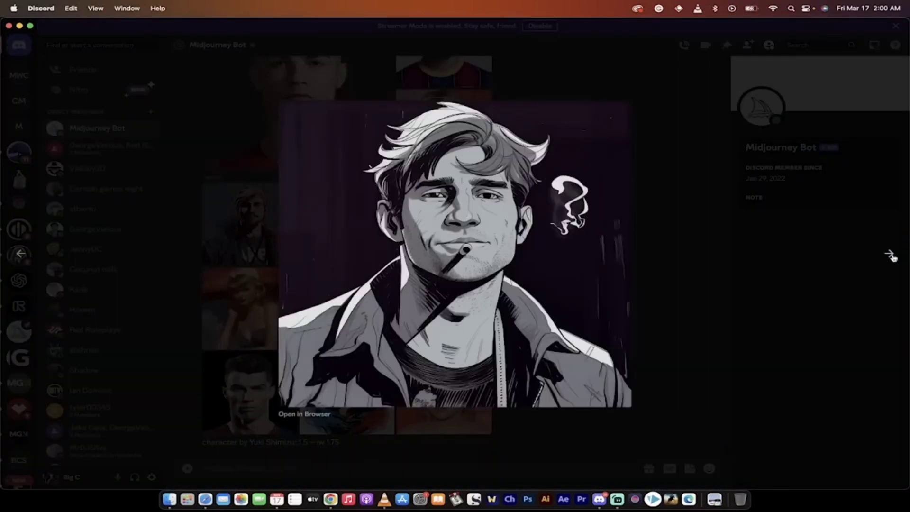
{"action": "left_click", "coordinate": [889, 254]}
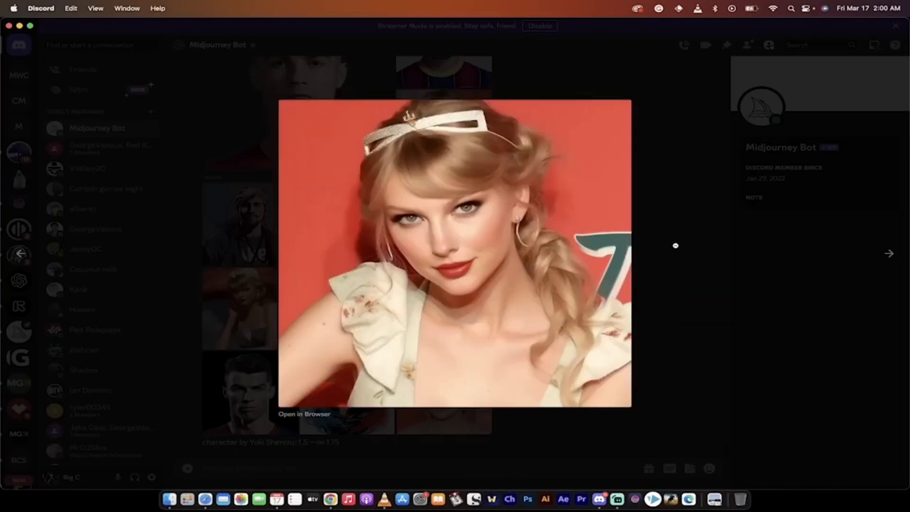
{"action": "left_click", "coordinate": [675, 245]}
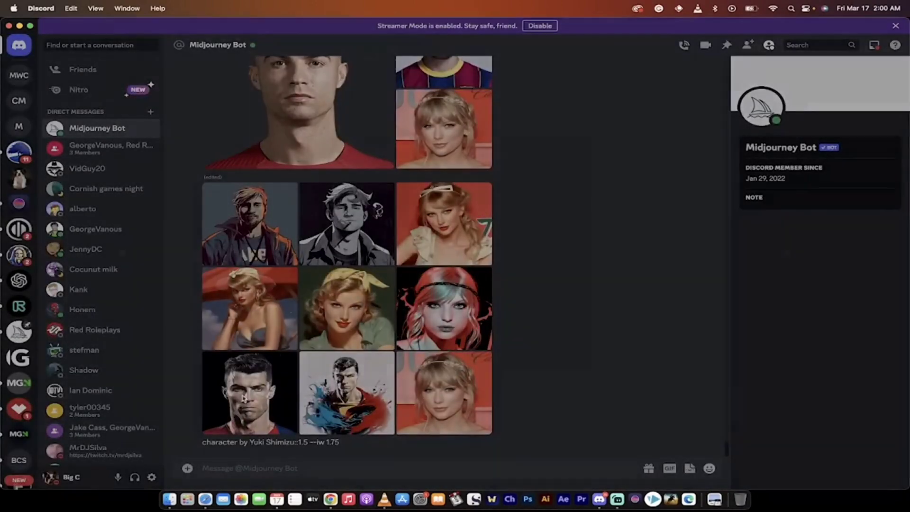
{"action": "left_click", "coordinate": [243, 397]}
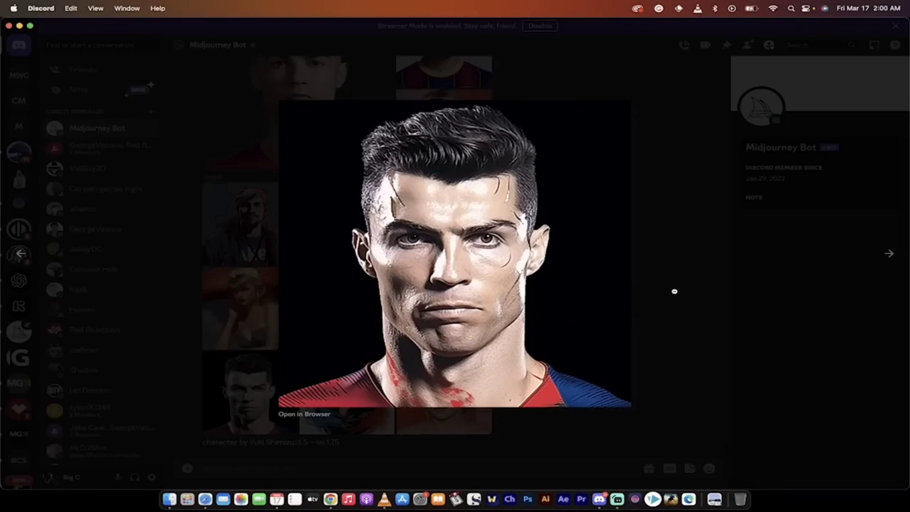
{"action": "left_click", "coordinate": [674, 291]}
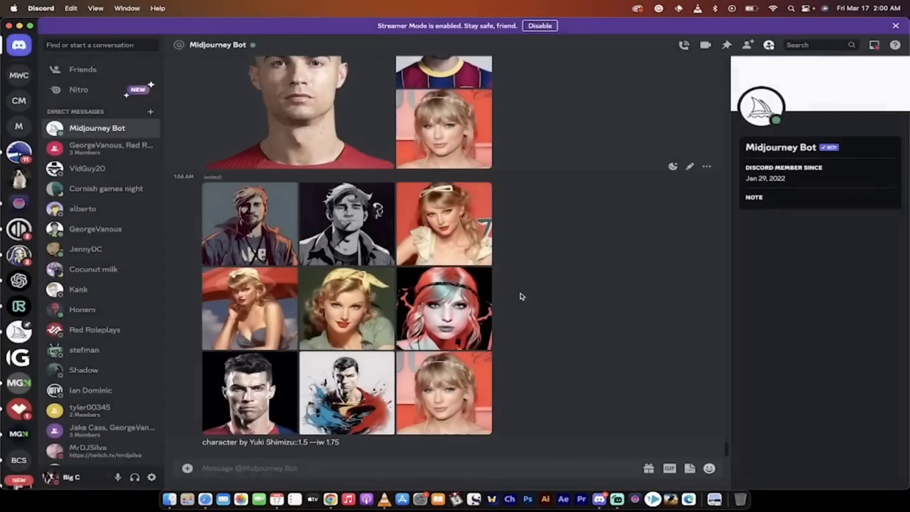
{"action": "left_click", "coordinate": [367, 399]}
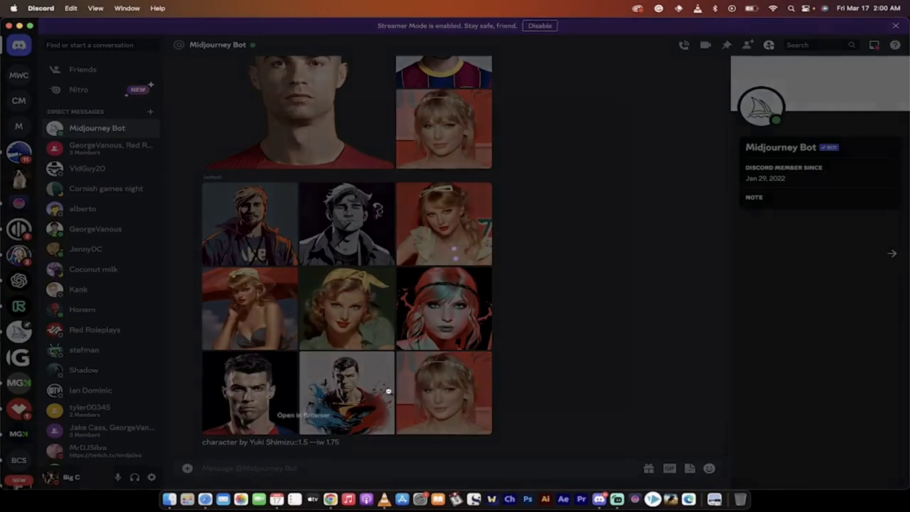
{"action": "left_click", "coordinate": [666, 283]}
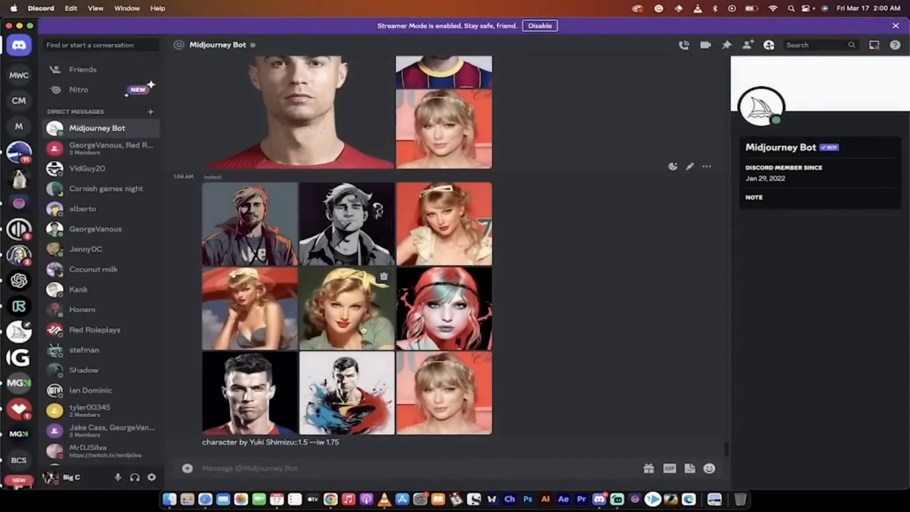
{"action": "left_click", "coordinate": [349, 326]}
{"action": "left_click", "coordinate": [632, 135]}
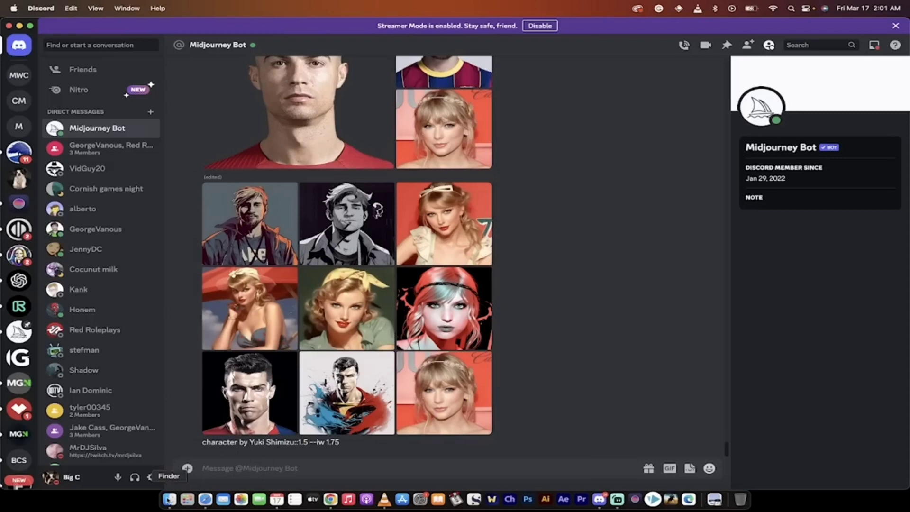
Step: Upload Taylor-Swift.webp from the A Cartoon folder in Finder to the Midjourney Bot chat and send it
{"action": "left_click", "coordinate": [169, 499]}
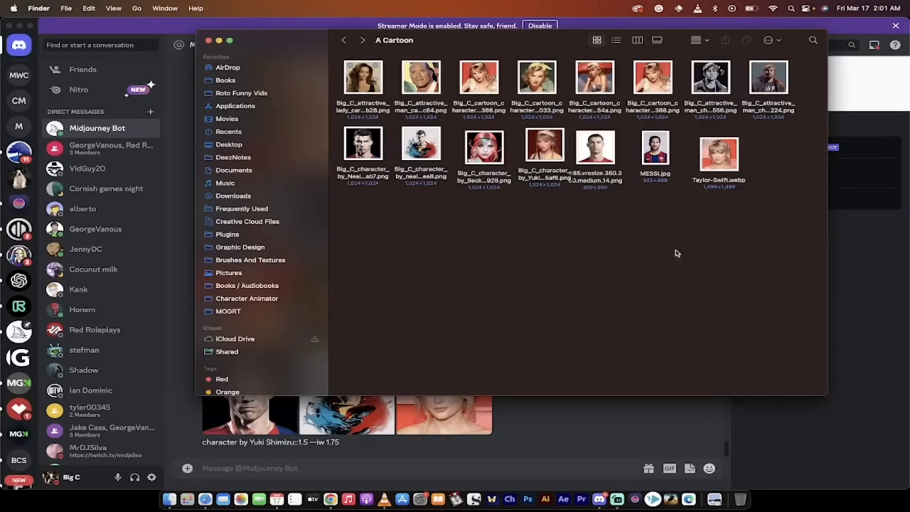
{"action": "left_click", "coordinate": [723, 158]}
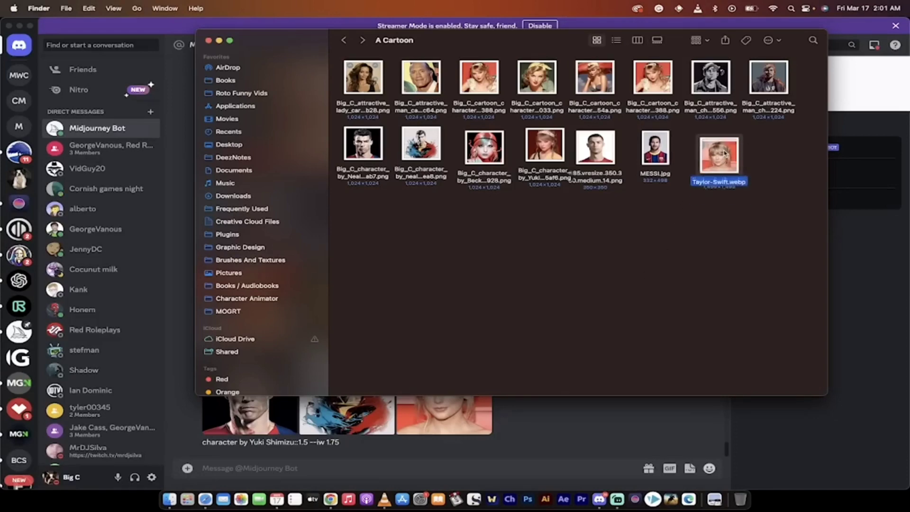
{"action": "left_click_drag", "start_coordinate": [723, 153], "coordinate": [492, 351]}
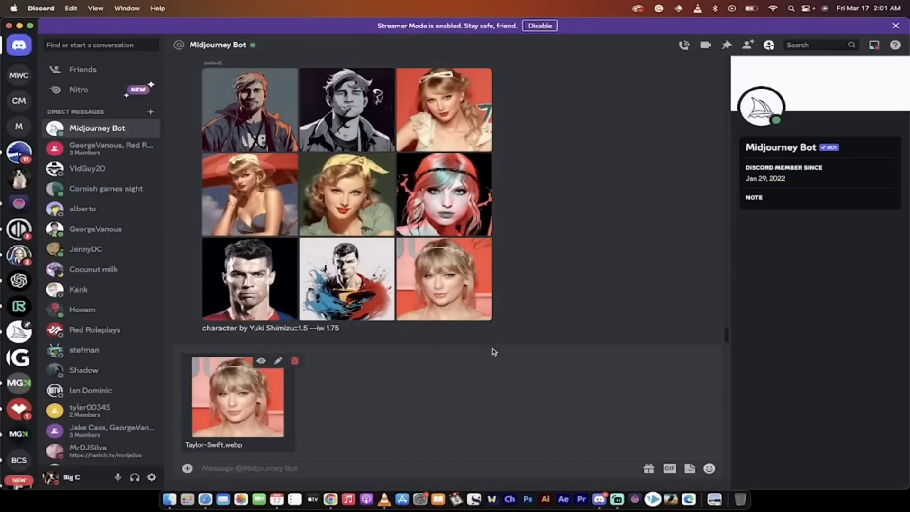
{"action": "key", "text": "super+Tab"}
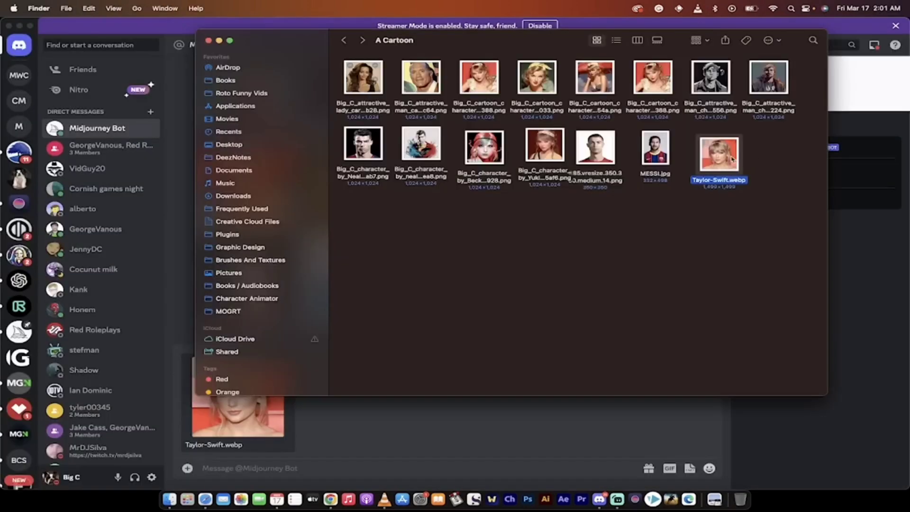
{"action": "key", "text": "super+Tab"}
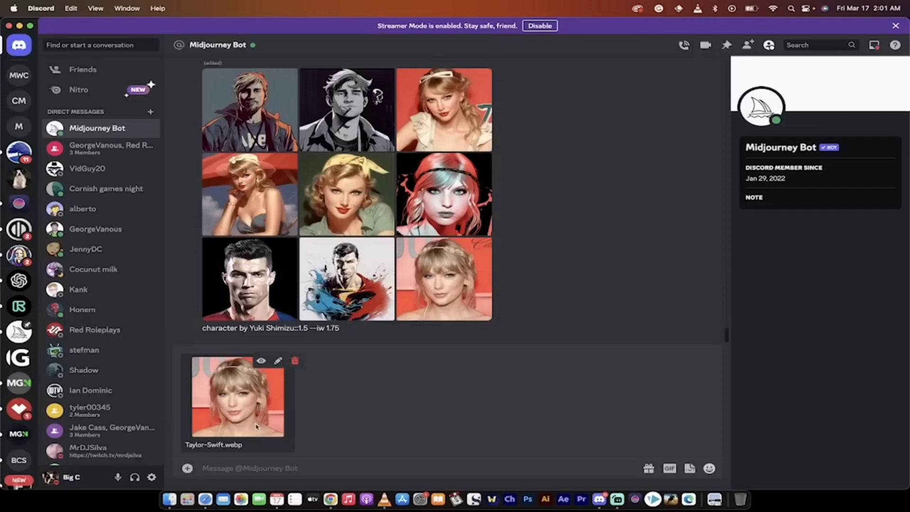
{"action": "key", "text": "Return"}
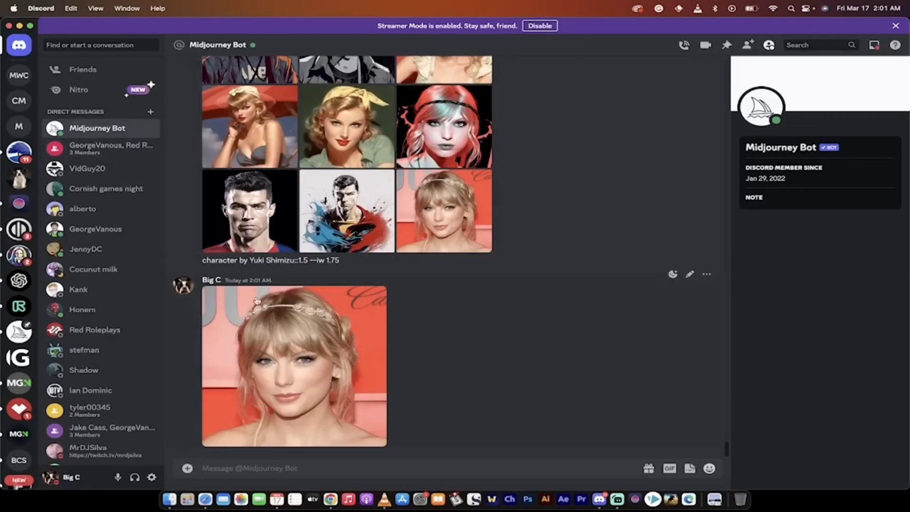
Step: Copy the link of the uploaded Taylor Swift photo, send it as a message in the chat, and view the linked image enlarged
{"action": "right_click", "coordinate": [282, 367]}
{"action": "left_click", "coordinate": [305, 457]}
{"action": "key", "text": "super+v"}
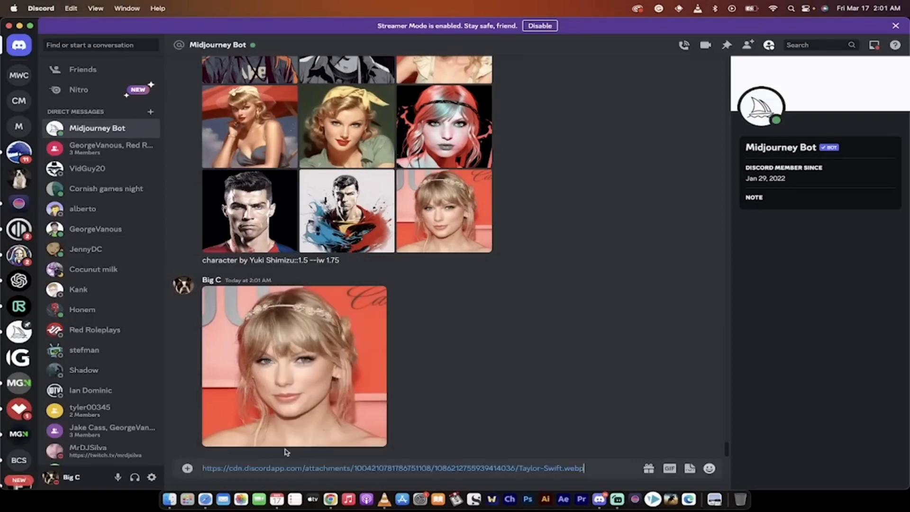
{"action": "key", "text": "Return"}
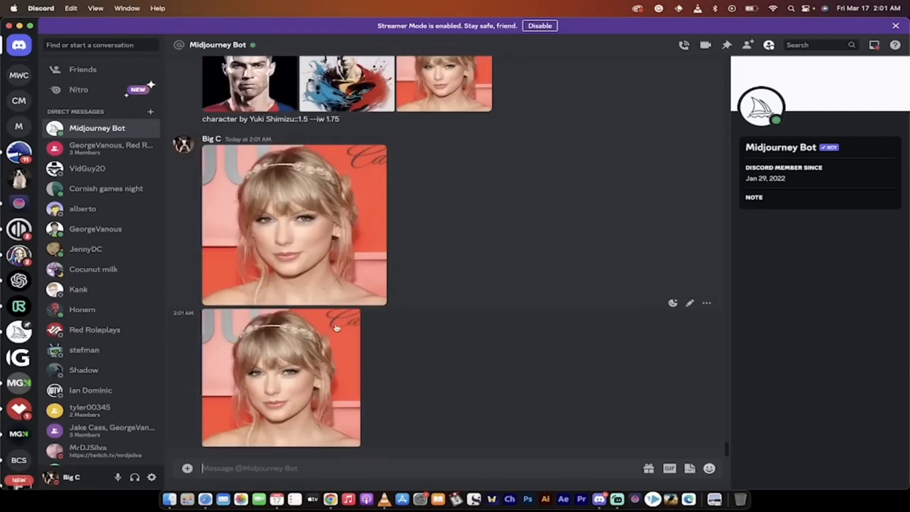
{"action": "left_click", "coordinate": [303, 344]}
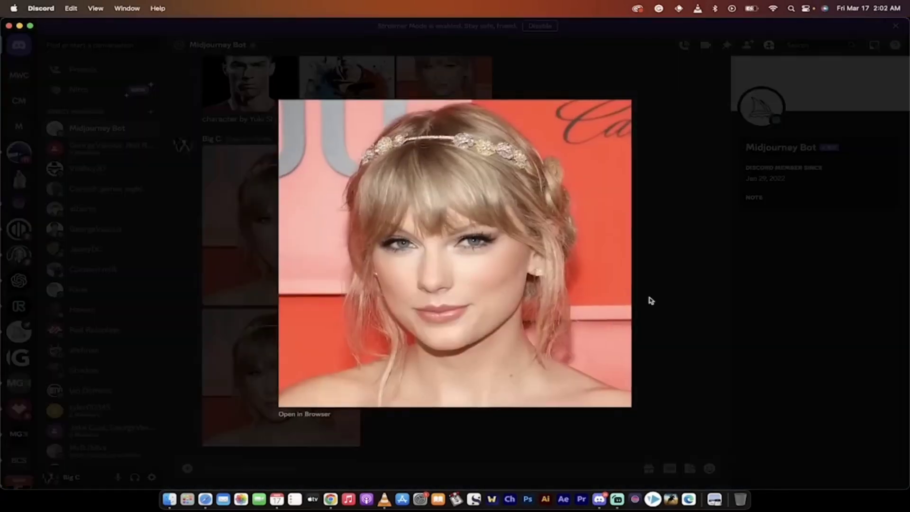
{"action": "left_click", "coordinate": [649, 300]}
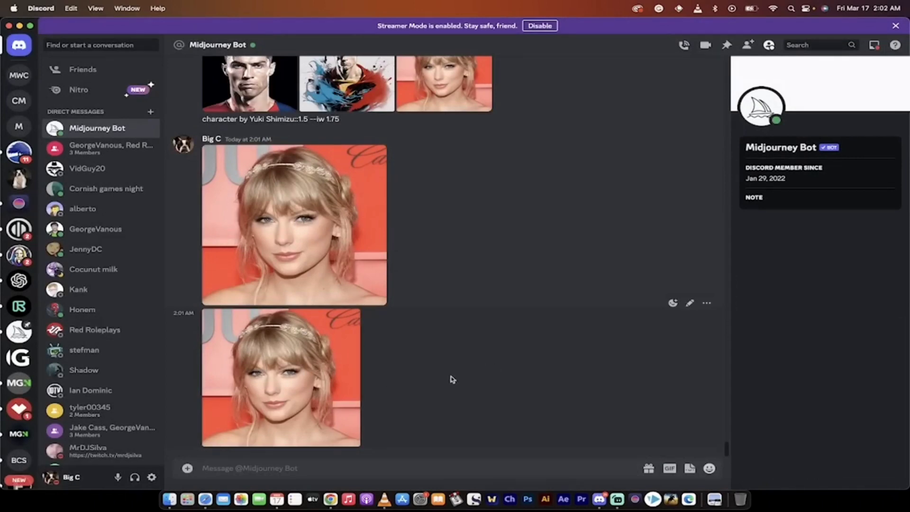
Step: Switch to Chrome and go back to the beginning of the Illustrators page in the Midjourney V4 styles library
{"action": "left_click", "coordinate": [331, 499]}
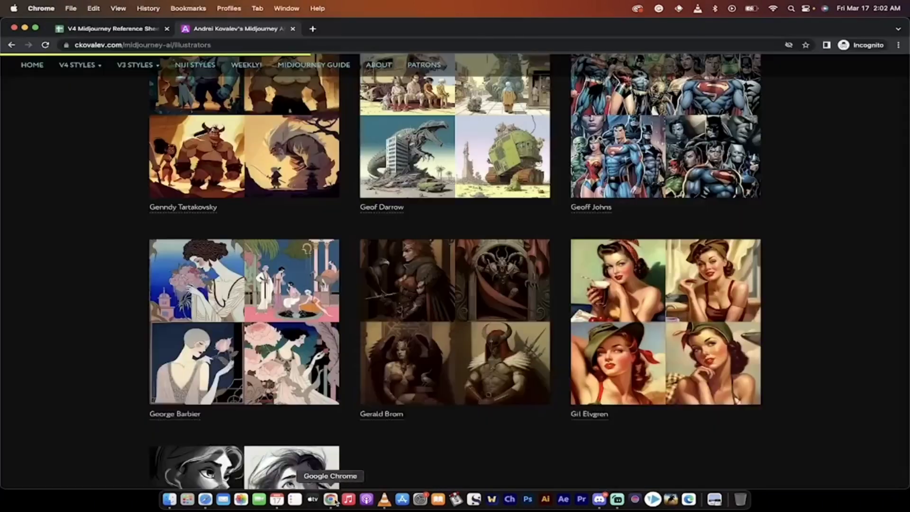
{"action": "scroll", "coordinate": [139, 213], "scroll_direction": "up", "scroll_amount": 20}
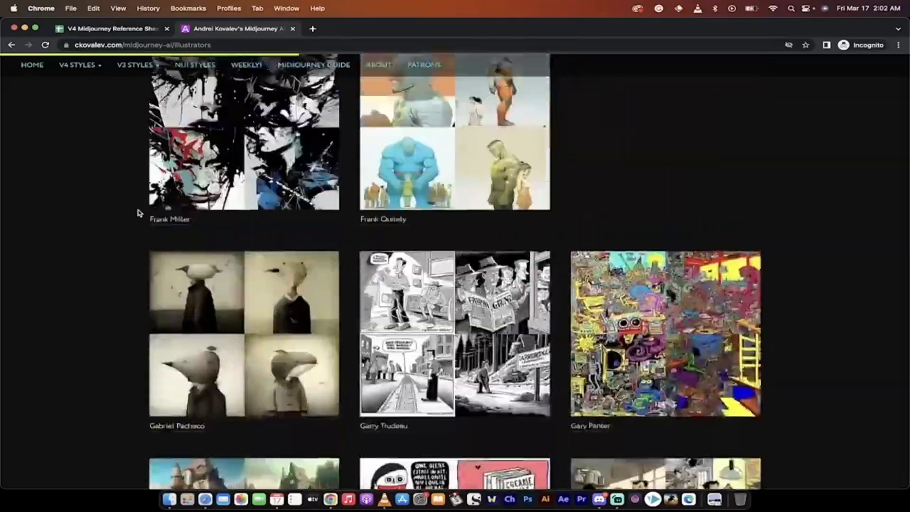
{"action": "scroll", "coordinate": [138, 213], "scroll_direction": "up", "scroll_amount": 20}
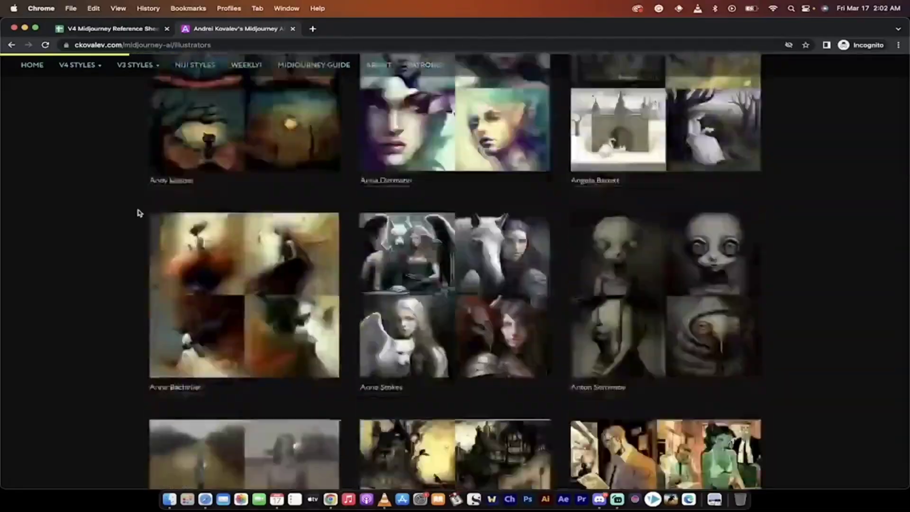
{"action": "scroll", "coordinate": [92, 278], "scroll_direction": "down", "scroll_amount": 3}
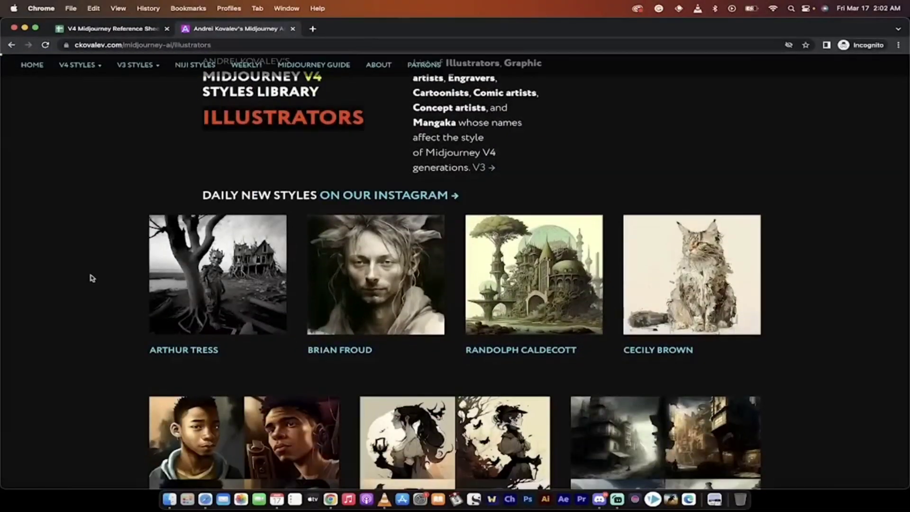
{"action": "scroll", "coordinate": [92, 278], "scroll_direction": "up", "scroll_amount": 1}
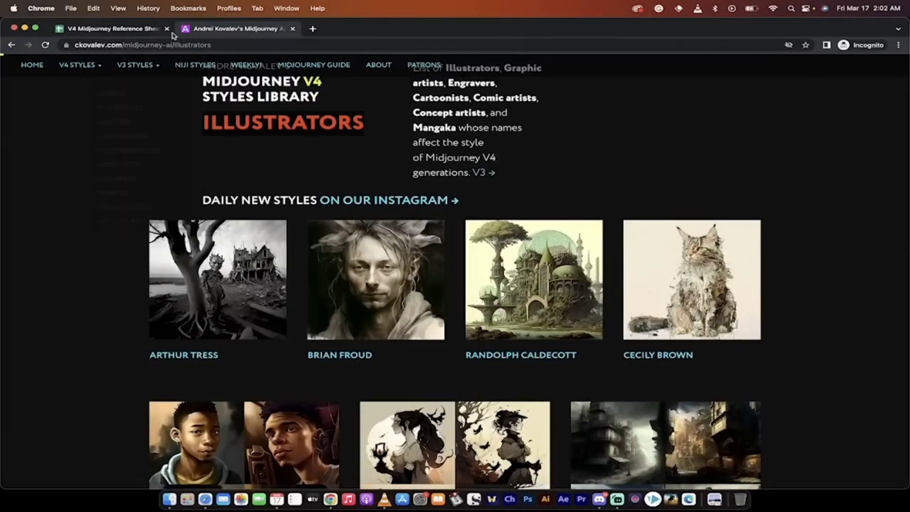
Step: Go to the styles library's home page and open the V4 Illustrators list from there
{"action": "mouse_move", "coordinate": [127, 61]}
{"action": "left_click", "coordinate": [32, 67]}
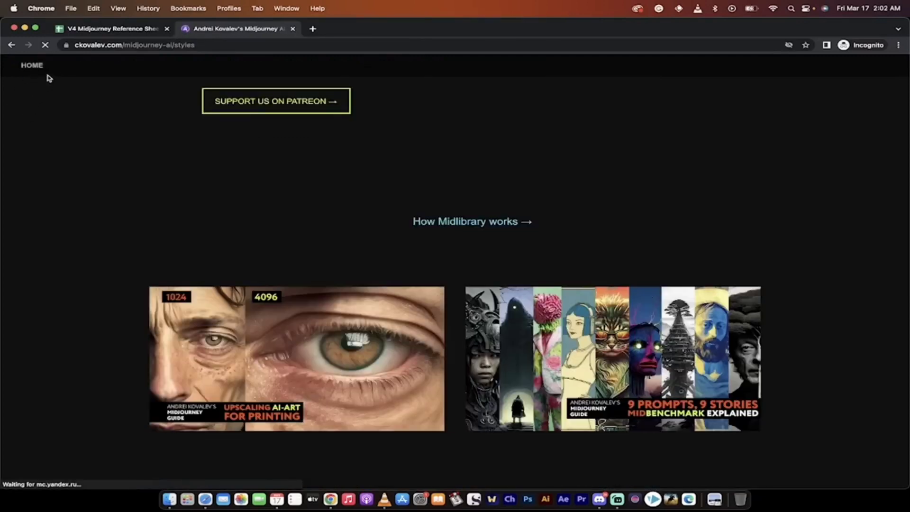
{"action": "mouse_move", "coordinate": [80, 69]}
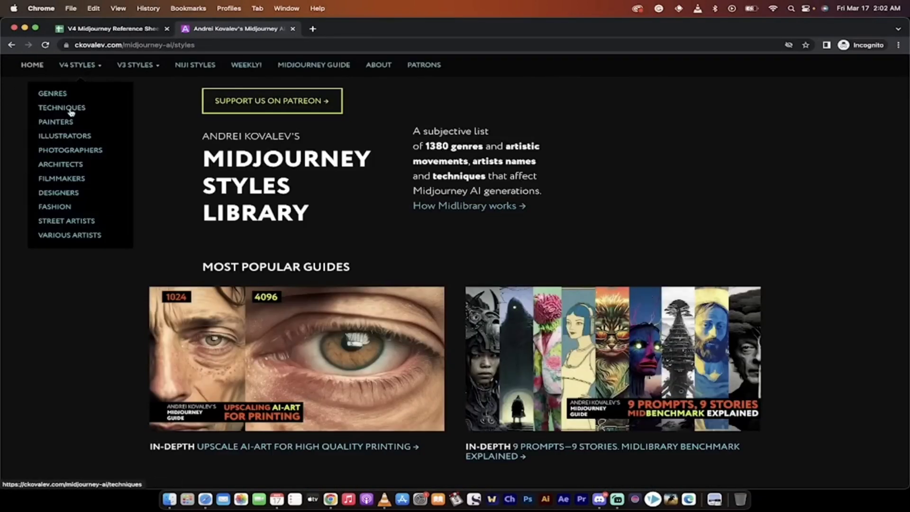
{"action": "left_click", "coordinate": [64, 137]}
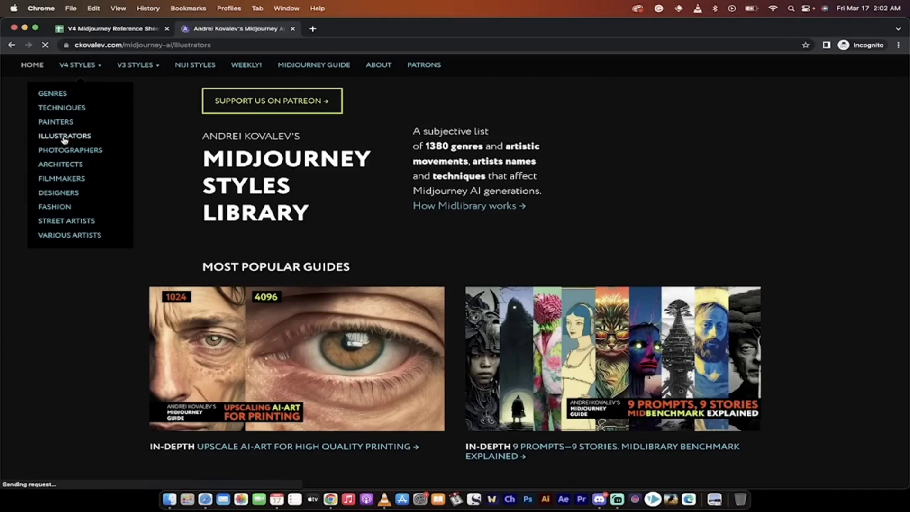
Step: Examine the sample images of the illustrators in the V4 Illustrators list and return to the start of the page
{"action": "scroll", "coordinate": [84, 244], "scroll_direction": "down", "scroll_amount": 7}
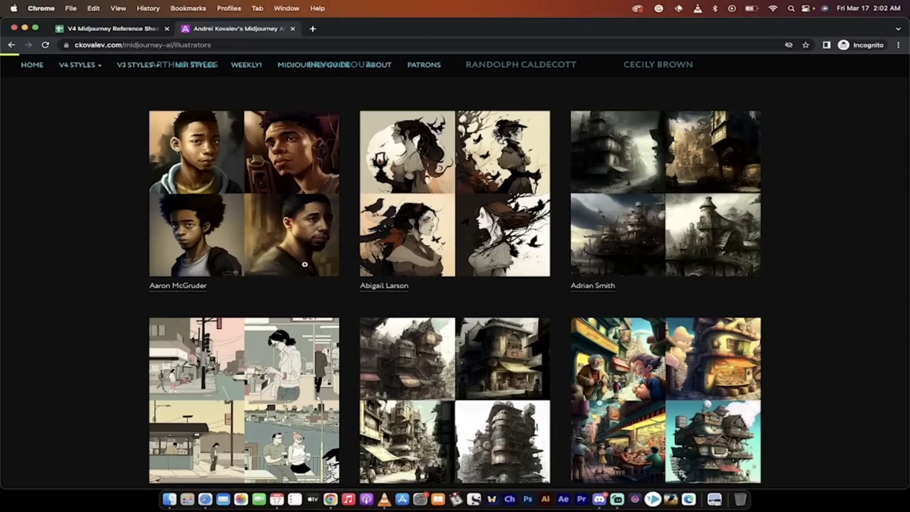
{"action": "scroll", "coordinate": [106, 321], "scroll_direction": "down", "scroll_amount": 10}
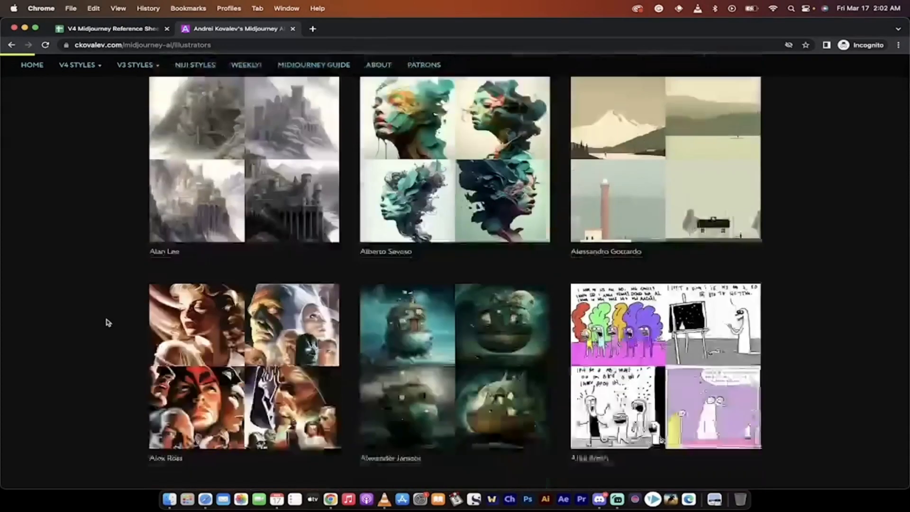
{"action": "scroll", "coordinate": [110, 358], "scroll_direction": "down", "scroll_amount": 7}
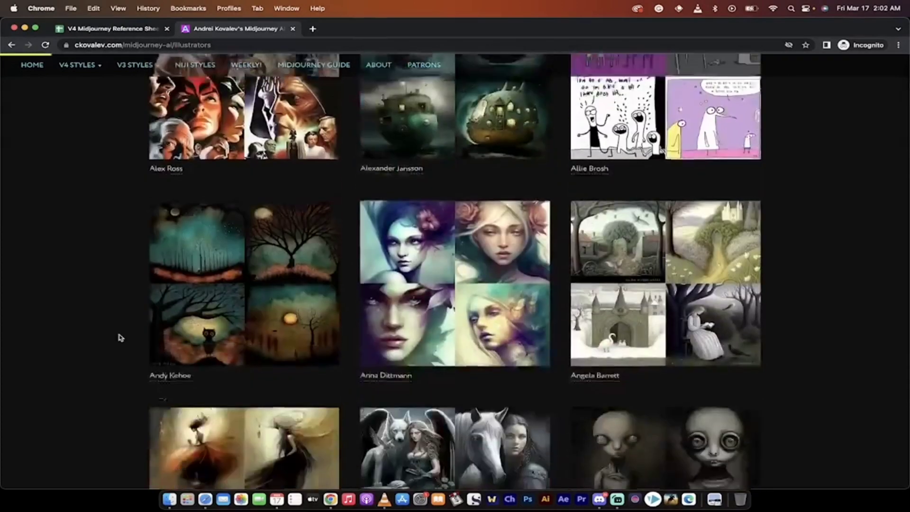
{"action": "scroll", "coordinate": [121, 337], "scroll_direction": "down", "scroll_amount": 10}
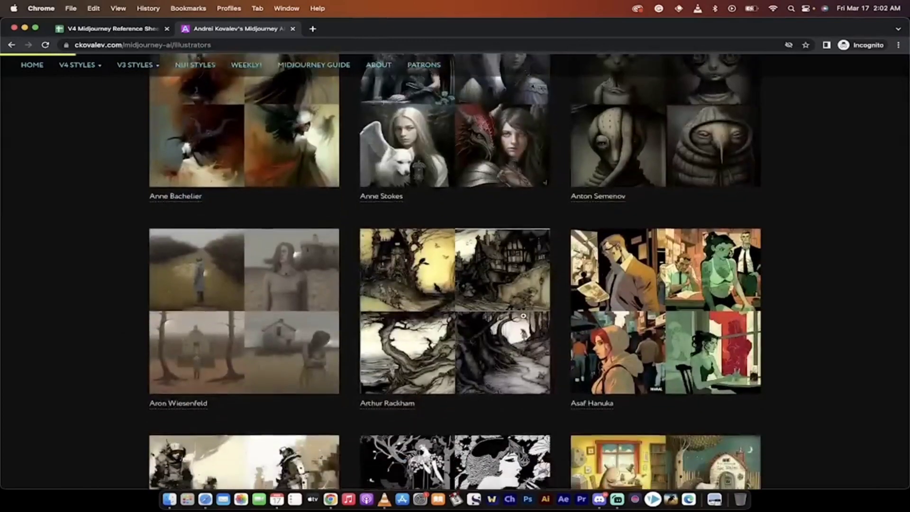
{"action": "scroll", "coordinate": [767, 353], "scroll_direction": "down", "scroll_amount": 8}
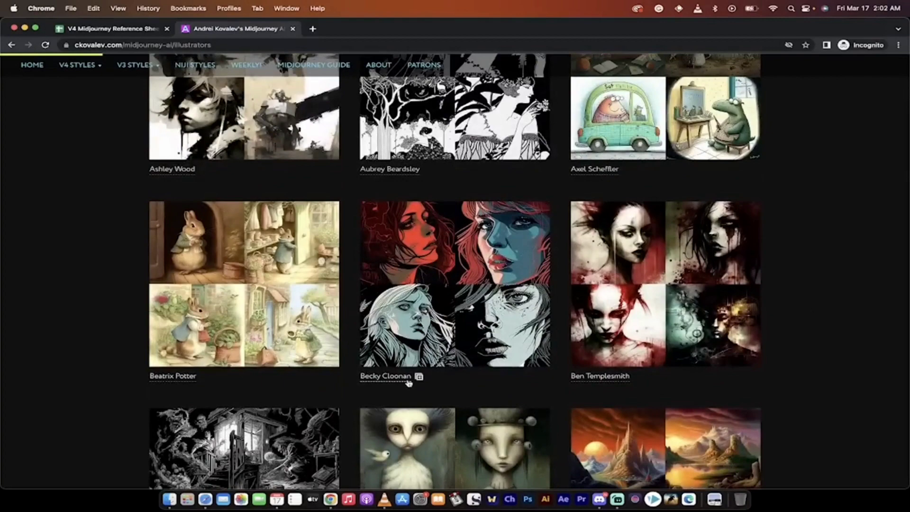
{"action": "scroll", "coordinate": [443, 360], "scroll_direction": "down", "scroll_amount": 8}
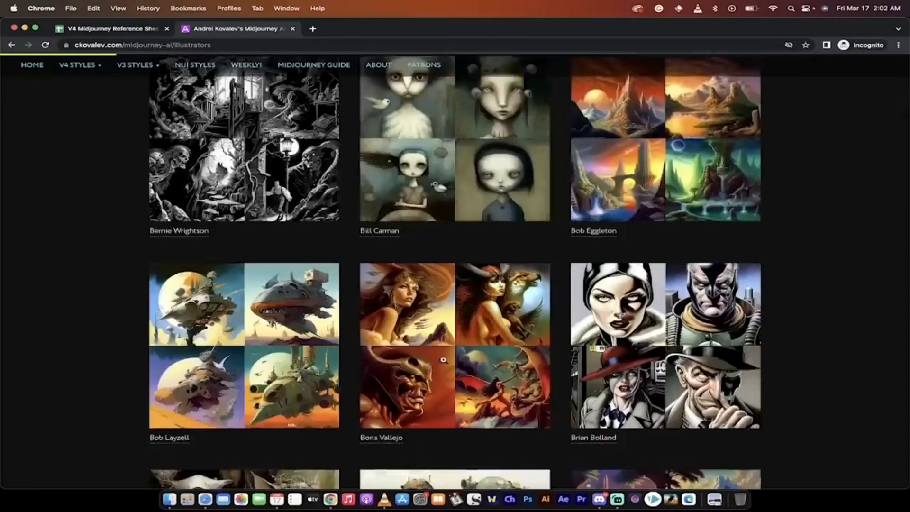
{"action": "scroll", "coordinate": [443, 360], "scroll_direction": "down", "scroll_amount": 3}
{"action": "scroll", "coordinate": [590, 332], "scroll_direction": "down", "scroll_amount": 7}
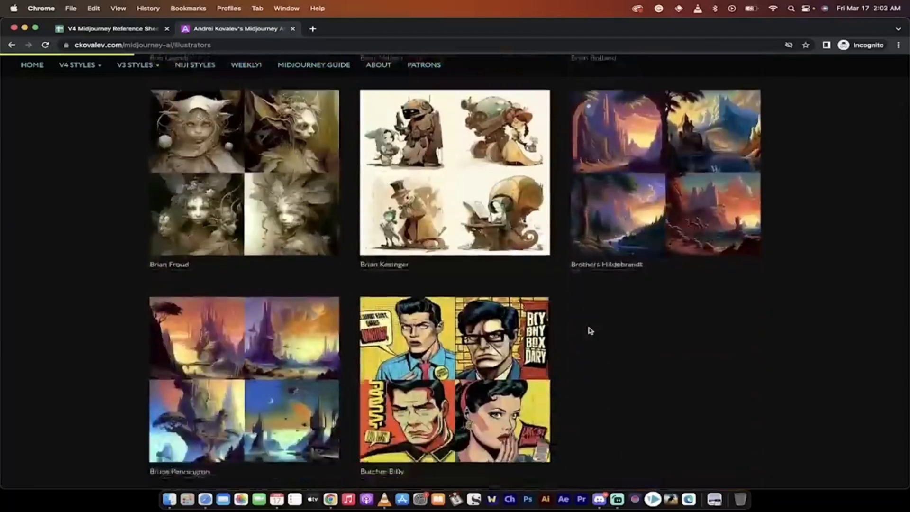
{"action": "scroll", "coordinate": [590, 330], "scroll_direction": "down", "scroll_amount": 14}
{"action": "scroll", "coordinate": [588, 328], "scroll_direction": "up", "scroll_amount": 8}
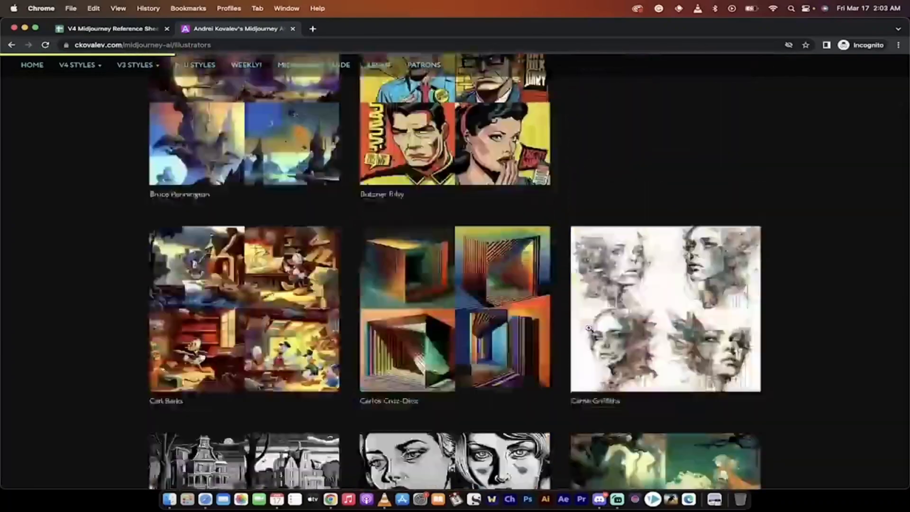
{"action": "scroll", "coordinate": [588, 327], "scroll_direction": "up", "scroll_amount": 20}
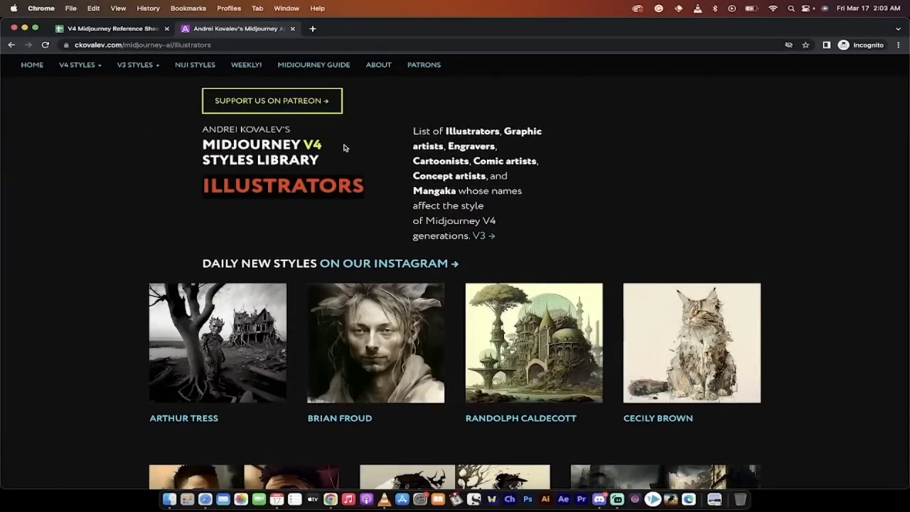
Step: Examine the artist samples and prompt column headers on the Cartoons, Comics sheet of the V4 Midjourney Reference Sheets
{"action": "left_click", "coordinate": [116, 29]}
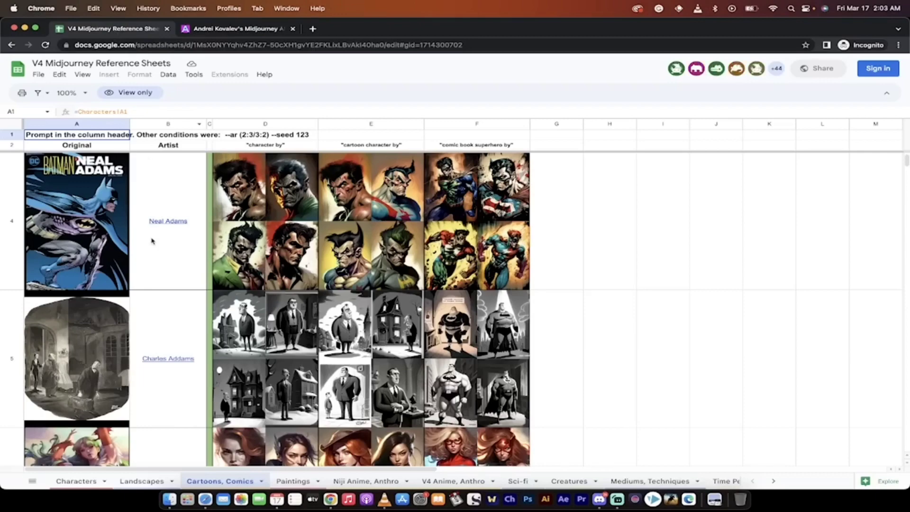
{"action": "mouse_move", "coordinate": [152, 241]}
{"action": "scroll", "coordinate": [128, 333], "scroll_direction": "up", "scroll_amount": 3}
{"action": "scroll", "coordinate": [129, 334], "scroll_direction": "down", "scroll_amount": 15}
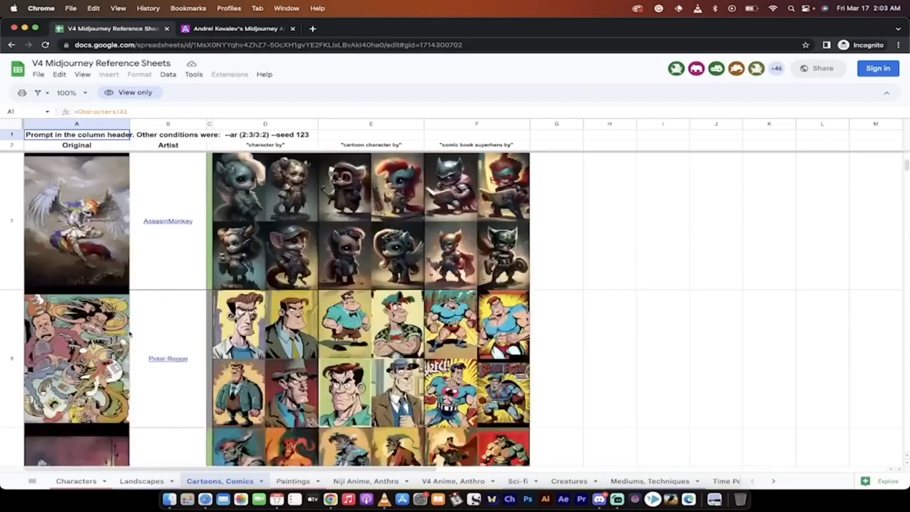
{"action": "scroll", "coordinate": [129, 334], "scroll_direction": "up", "scroll_amount": 15}
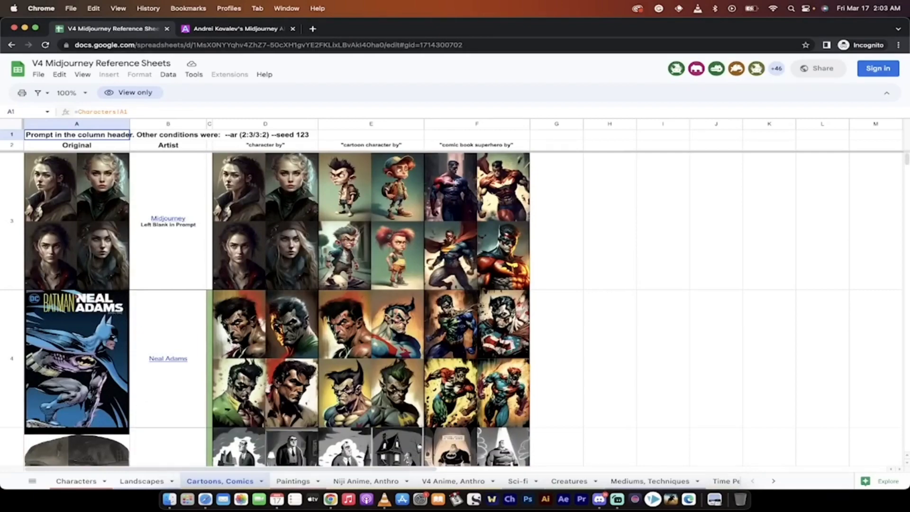
{"action": "scroll", "coordinate": [228, 339], "scroll_direction": "down", "scroll_amount": 20}
{"action": "scroll", "coordinate": [228, 339], "scroll_direction": "down", "scroll_amount": 8}
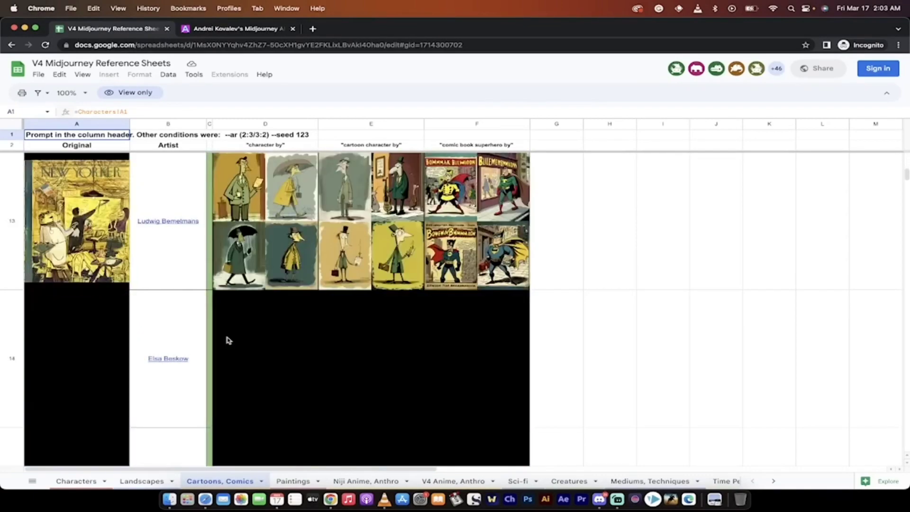
{"action": "scroll", "coordinate": [217, 303], "scroll_direction": "up", "scroll_amount": 15}
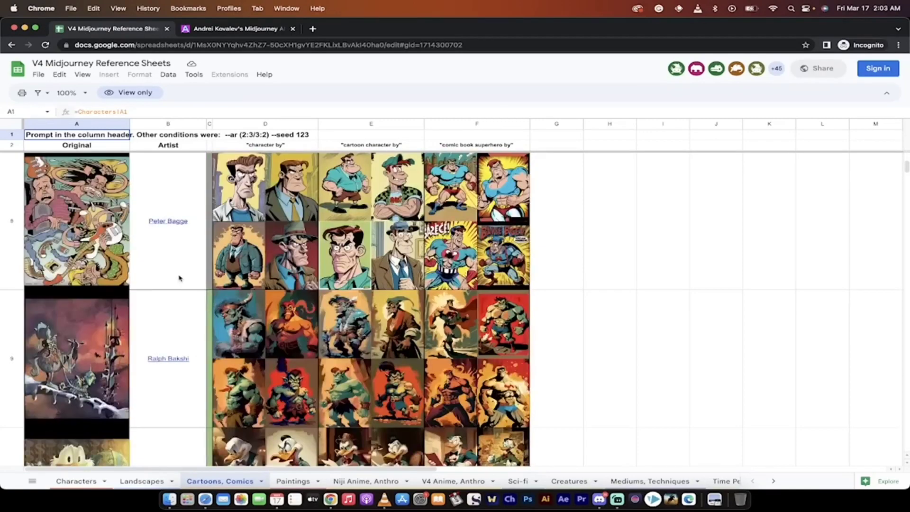
{"action": "scroll", "coordinate": [179, 278], "scroll_direction": "down", "scroll_amount": 6}
{"action": "scroll", "coordinate": [178, 275], "scroll_direction": "down", "scroll_amount": 6}
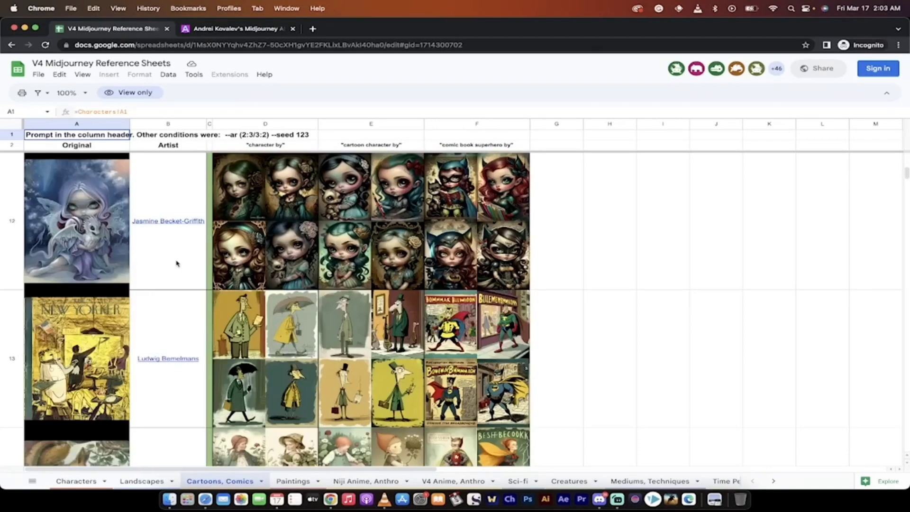
{"action": "scroll", "coordinate": [176, 262], "scroll_direction": "up", "scroll_amount": 6}
{"action": "scroll", "coordinate": [173, 322], "scroll_direction": "down", "scroll_amount": 12}
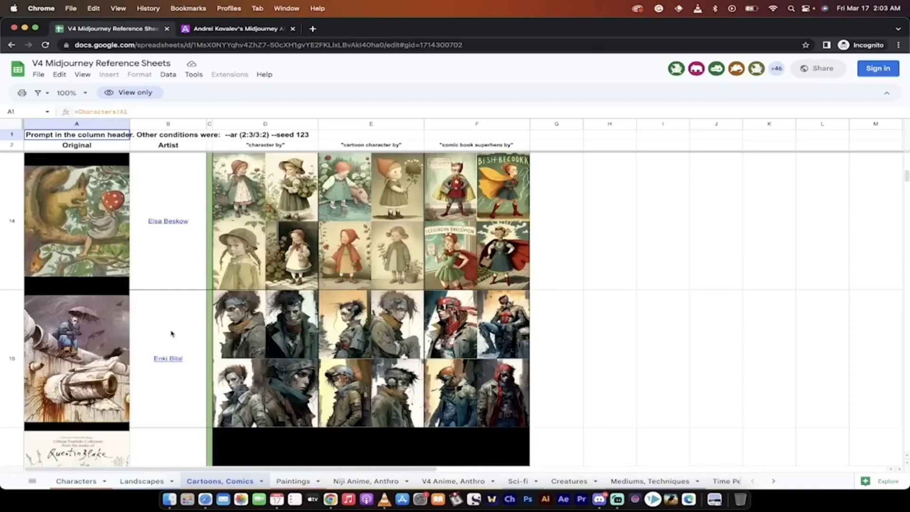
{"action": "scroll", "coordinate": [171, 333], "scroll_direction": "up", "scroll_amount": 20}
{"action": "scroll", "coordinate": [171, 333], "scroll_direction": "right", "scroll_amount": 3}
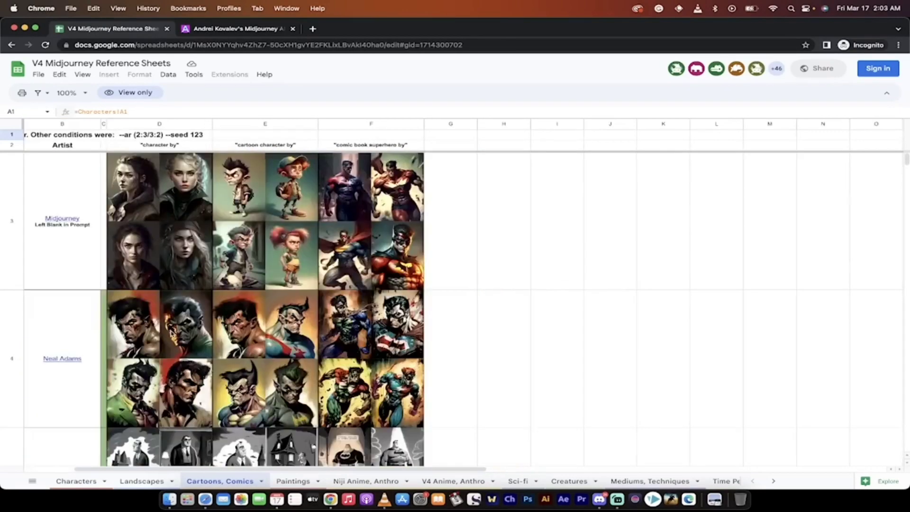
{"action": "scroll", "coordinate": [172, 333], "scroll_direction": "left", "scroll_amount": 3}
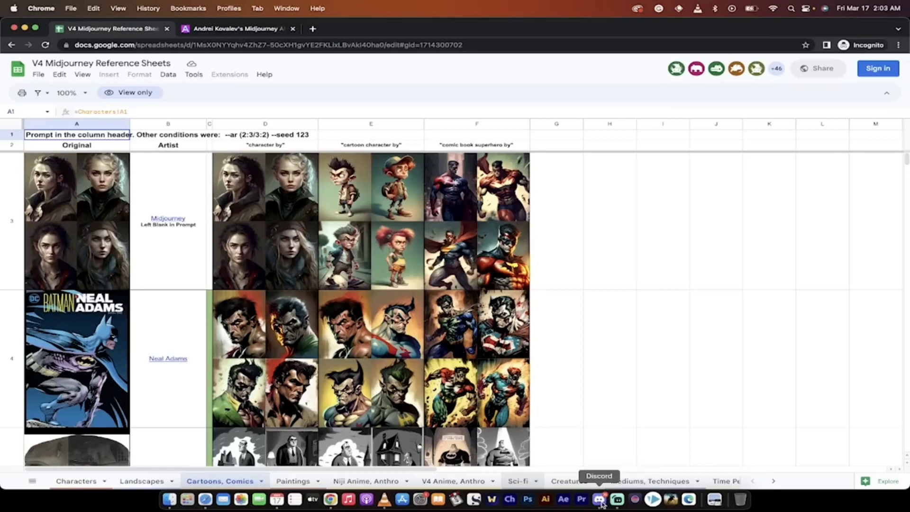
Step: Switch to Discord and copy the link of the last Taylor Swift image in the Midjourney Bot chat
{"action": "left_click", "coordinate": [599, 499]}
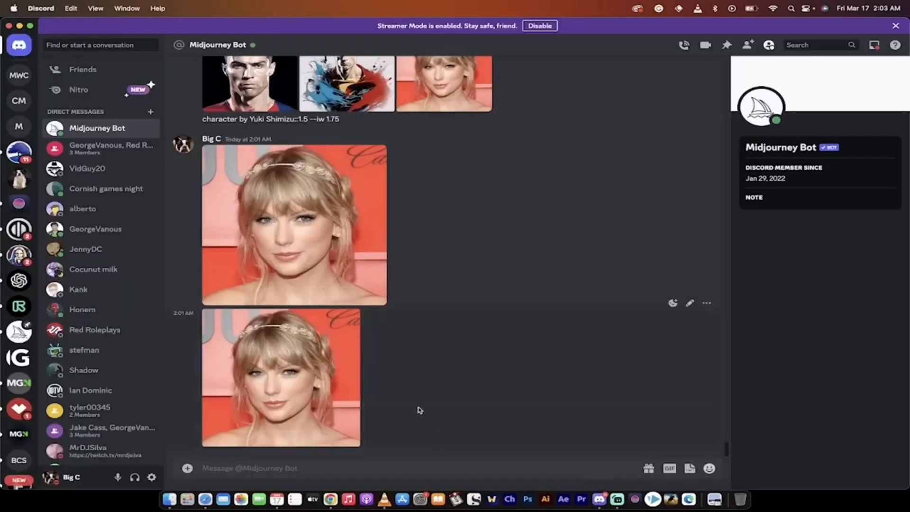
{"action": "right_click", "coordinate": [311, 369]}
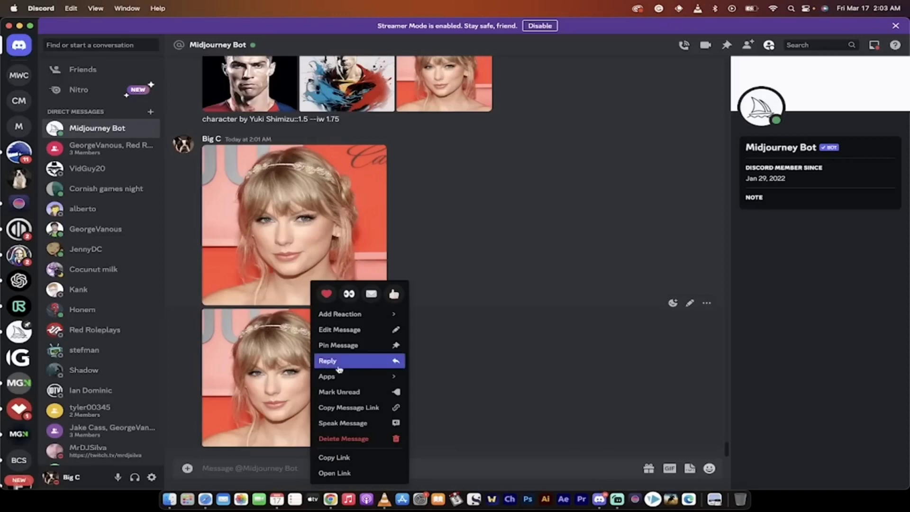
{"action": "left_click", "coordinate": [343, 454]}
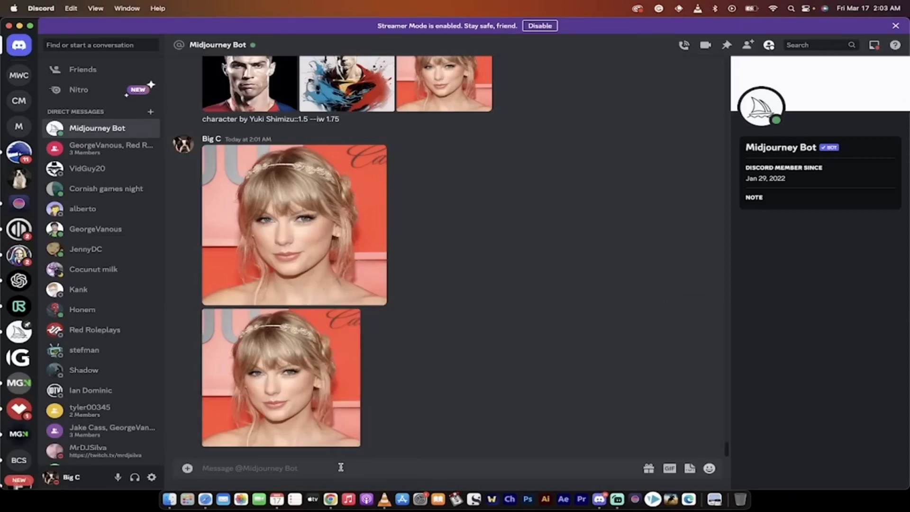
Step: Start an /imagine prompt with the copied Taylor-Swift.webp link followed by "character by"
{"action": "type", "text": "/imagine"}
{"action": "key", "text": "Tab"}
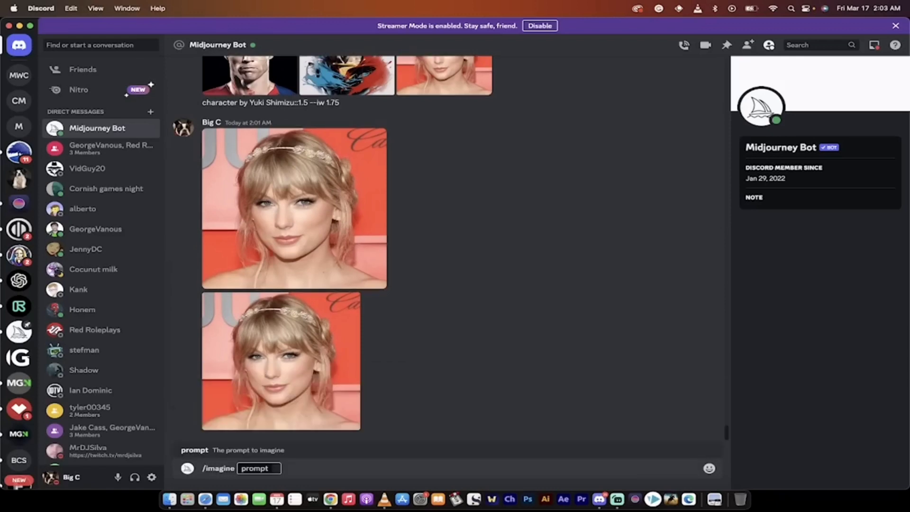
{"action": "key", "text": "super+v"}
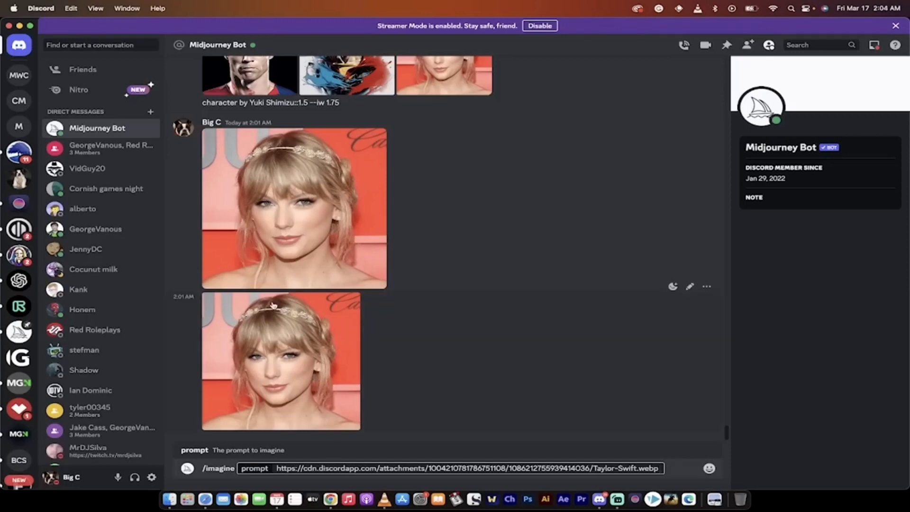
{"action": "type", "text": "character by"}
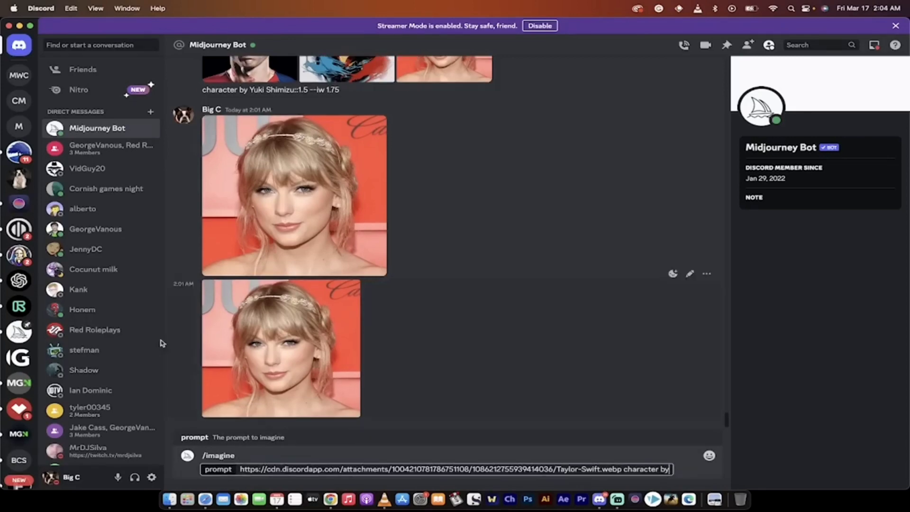
Step: Switch to Chrome, find Gil Elvgren in the V4 Illustrators list and copy the style text
{"action": "left_click", "coordinate": [330, 498]}
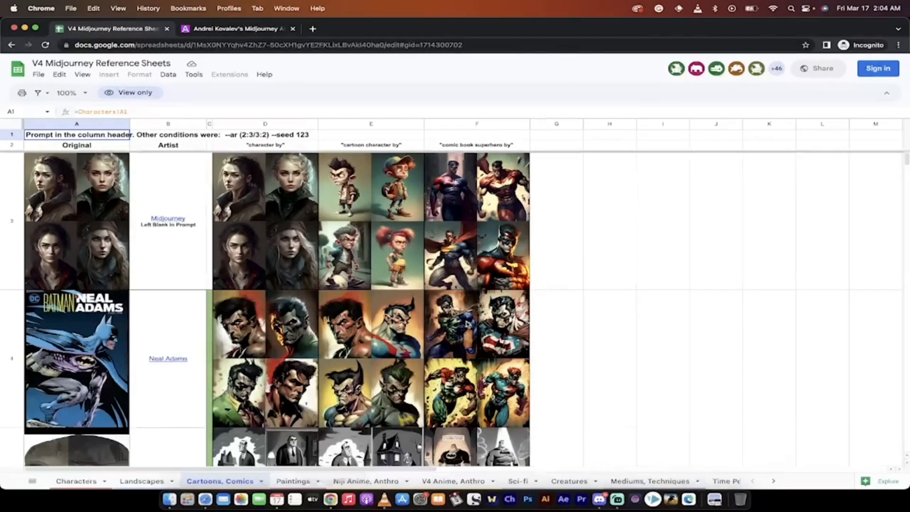
{"action": "scroll", "coordinate": [171, 258], "scroll_direction": "down", "scroll_amount": 20}
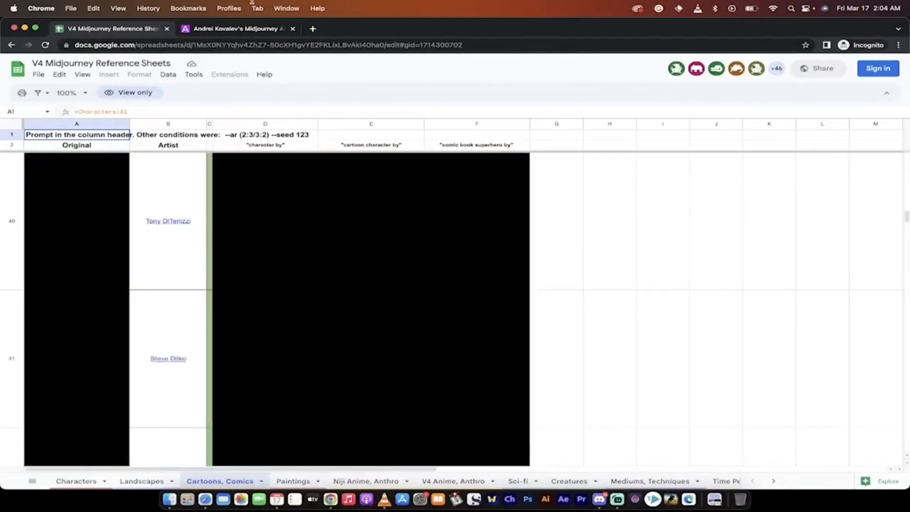
{"action": "left_click", "coordinate": [241, 29]}
{"action": "scroll", "coordinate": [298, 265], "scroll_direction": "down", "scroll_amount": 10}
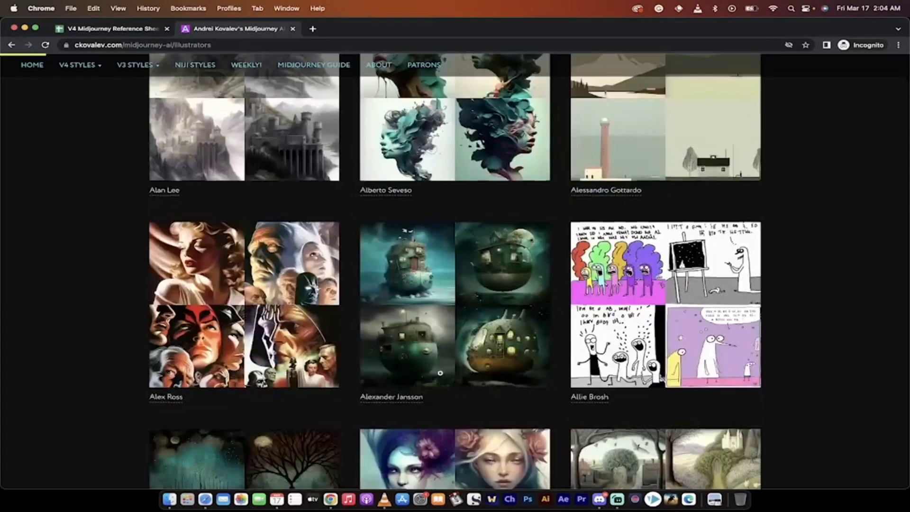
{"action": "scroll", "coordinate": [454, 308], "scroll_direction": "down", "scroll_amount": 18}
{"action": "scroll", "coordinate": [441, 376], "scroll_direction": "down", "scroll_amount": 20}
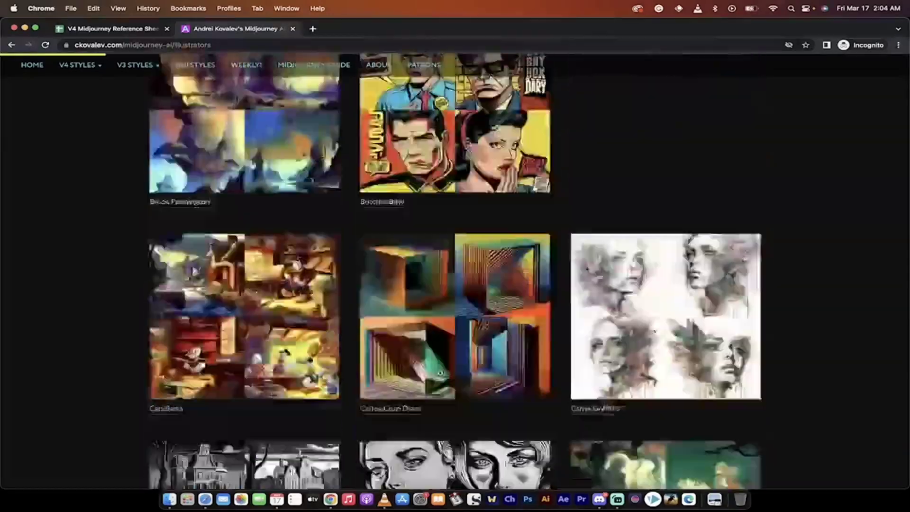
{"action": "scroll", "coordinate": [440, 373], "scroll_direction": "down", "scroll_amount": 15}
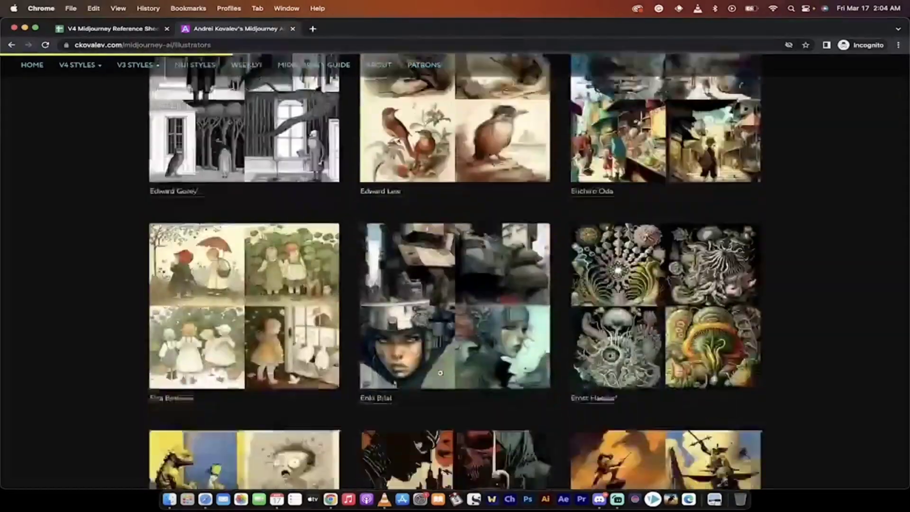
{"action": "scroll", "coordinate": [441, 376], "scroll_direction": "down", "scroll_amount": 10}
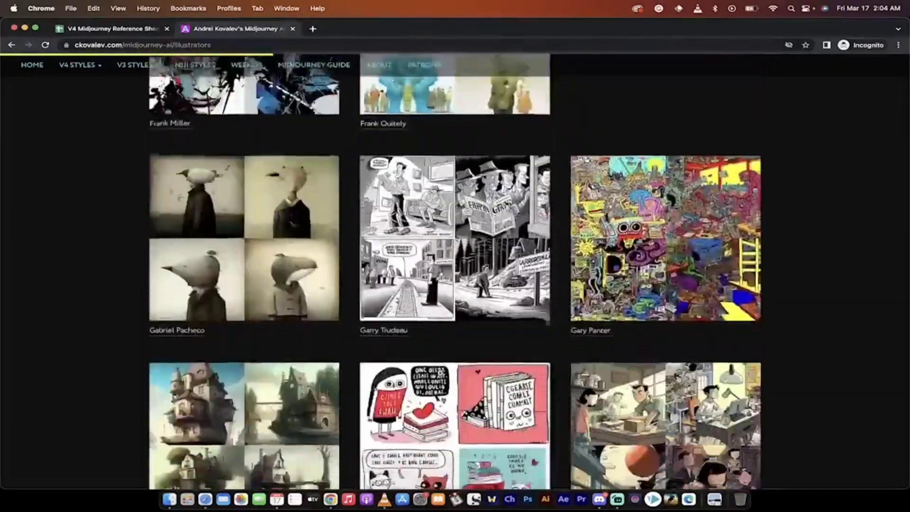
{"action": "scroll", "coordinate": [441, 374], "scroll_direction": "down", "scroll_amount": 8}
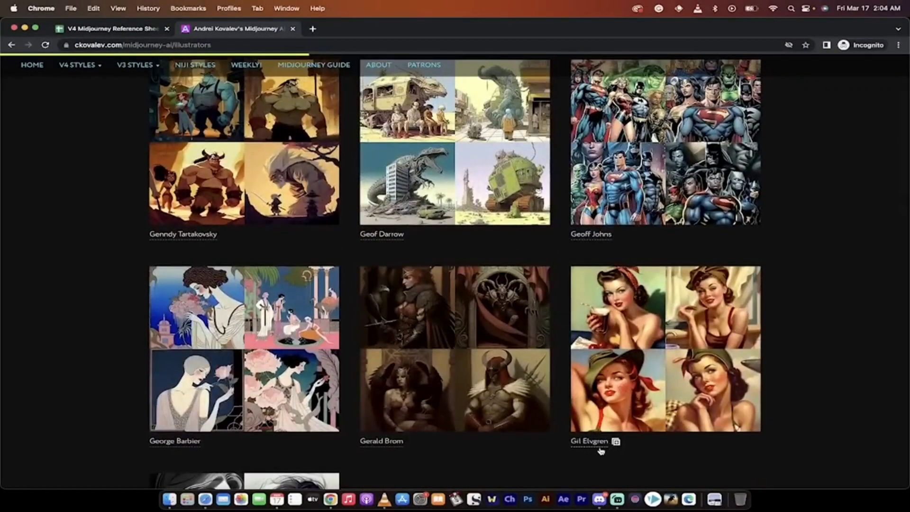
{"action": "left_click", "coordinate": [616, 441]}
Step: Switch to Discord, add "by Gil Elvgren" to the end of the prompt and remove the duplicate "by"
{"action": "key", "text": "super+Tab"}
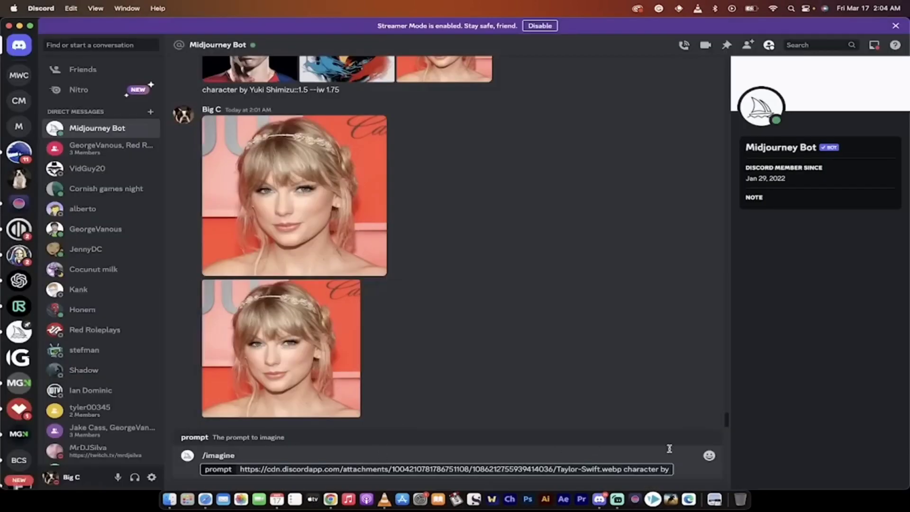
{"action": "left_click", "coordinate": [669, 468]}
{"action": "key", "text": "super+v"}
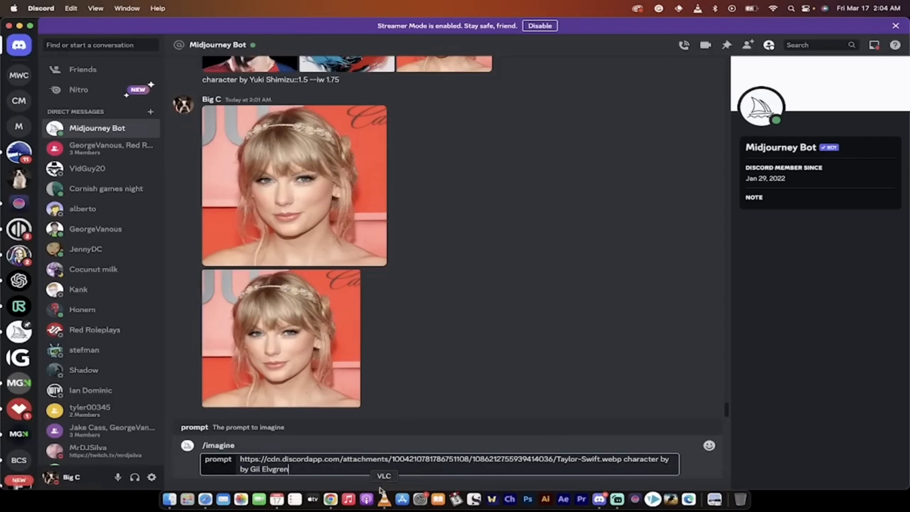
{"action": "double_click", "coordinate": [665, 458]}
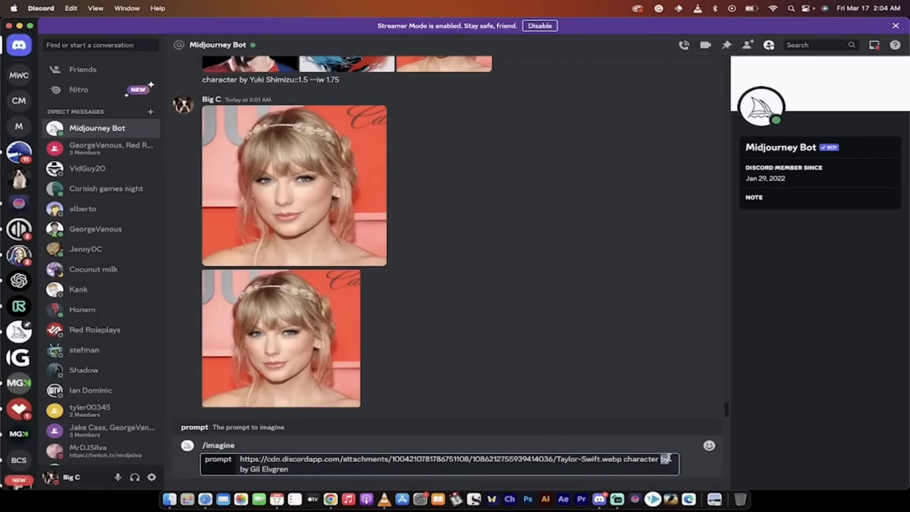
{"action": "key", "text": "BackSpace"}
Step: Finish the prompt with style weight ::1 and image weight --iw 2.0, and submit it
{"action": "type", "text": "::1"}
{"action": "type", "text": "--iw"}
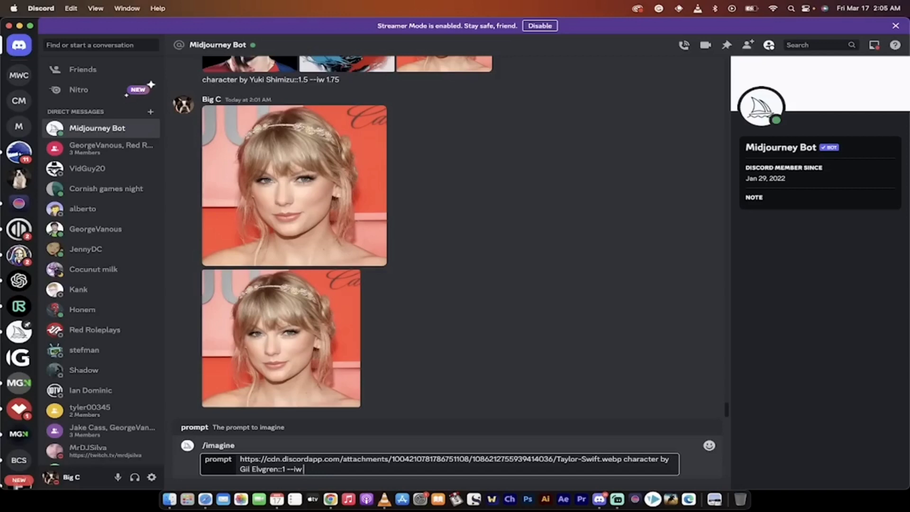
{"action": "type", "text": "2.0"}
{"action": "key", "text": "Return"}
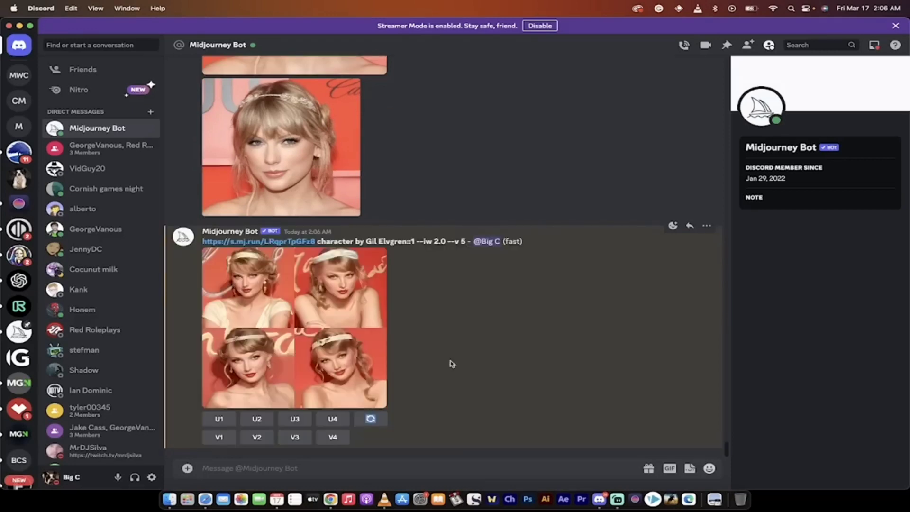
Step: View the generated four-image grid enlarged and upscale its third image
{"action": "left_click", "coordinate": [350, 345]}
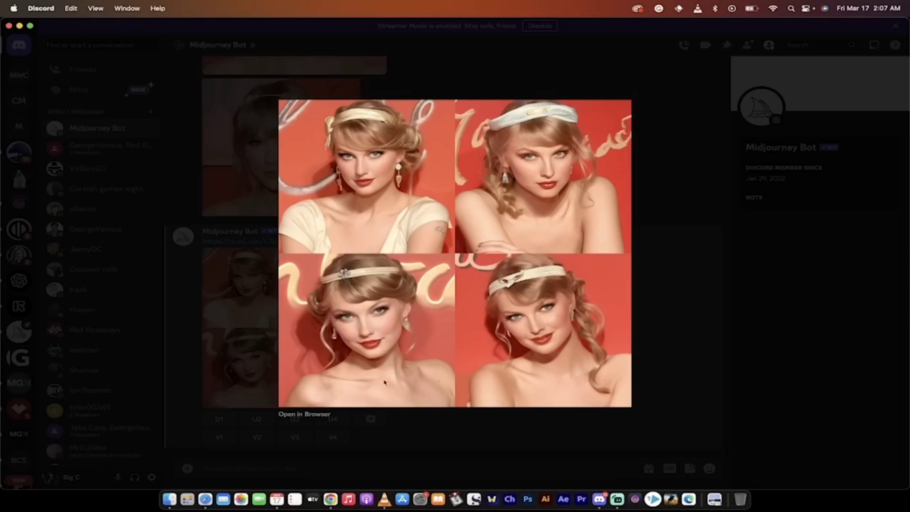
{"action": "left_click", "coordinate": [422, 424]}
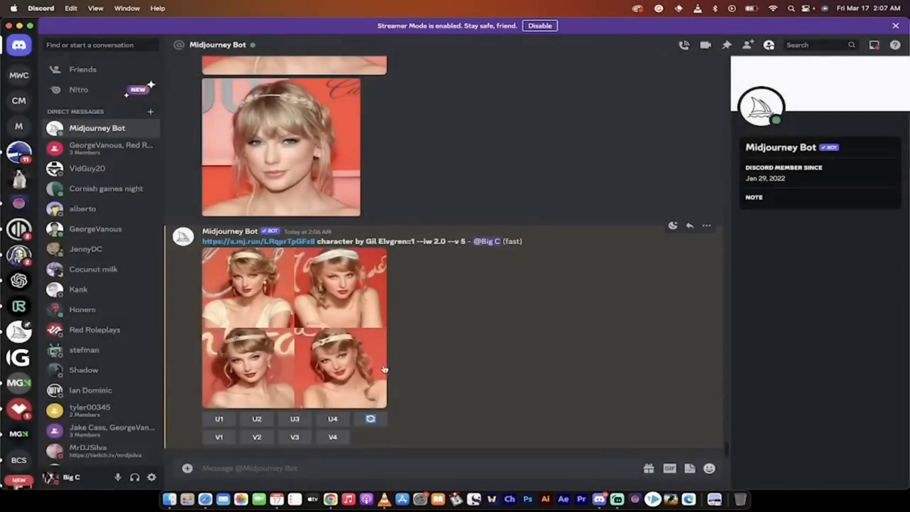
{"action": "left_click", "coordinate": [294, 418]}
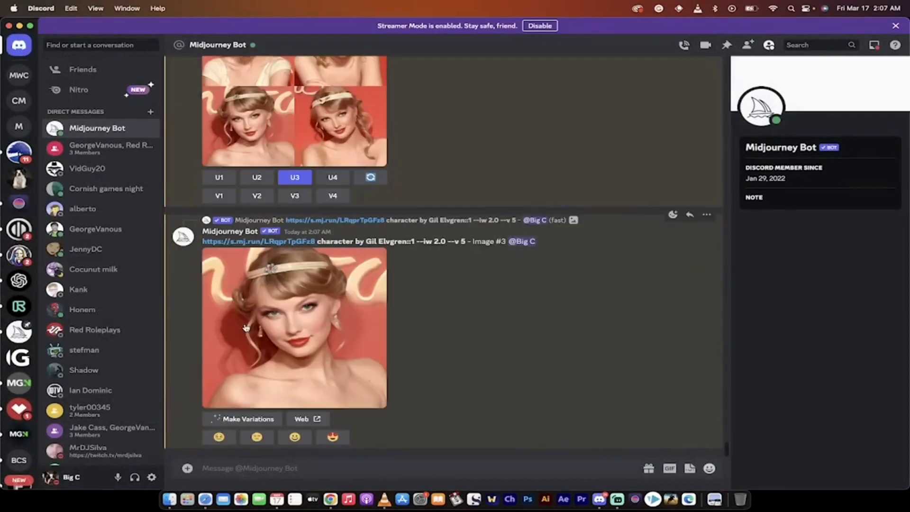
{"action": "right_click", "coordinate": [291, 330]}
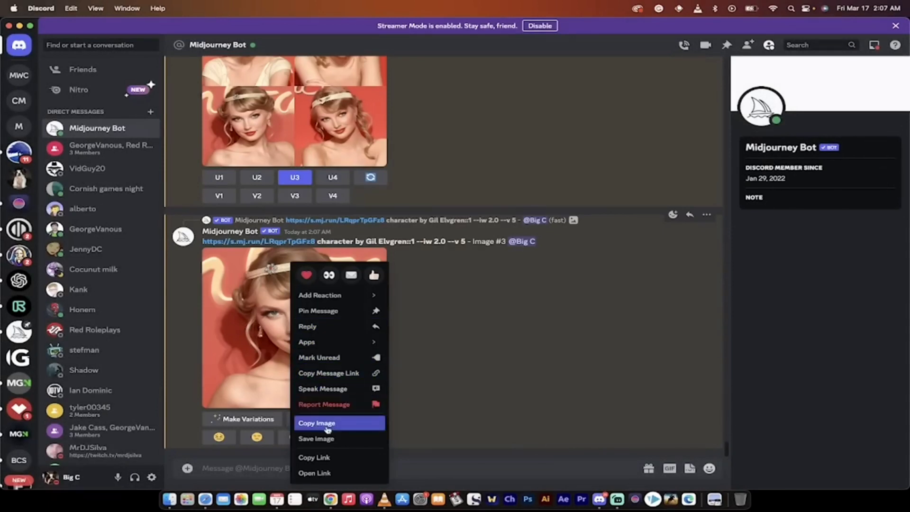
{"action": "left_click", "coordinate": [494, 377]}
Step: Submit a remix variation of the grid's third image with Gil Elvgren::1.5 and --iw 1.0
{"action": "scroll", "coordinate": [471, 353], "scroll_direction": "up", "scroll_amount": 2}
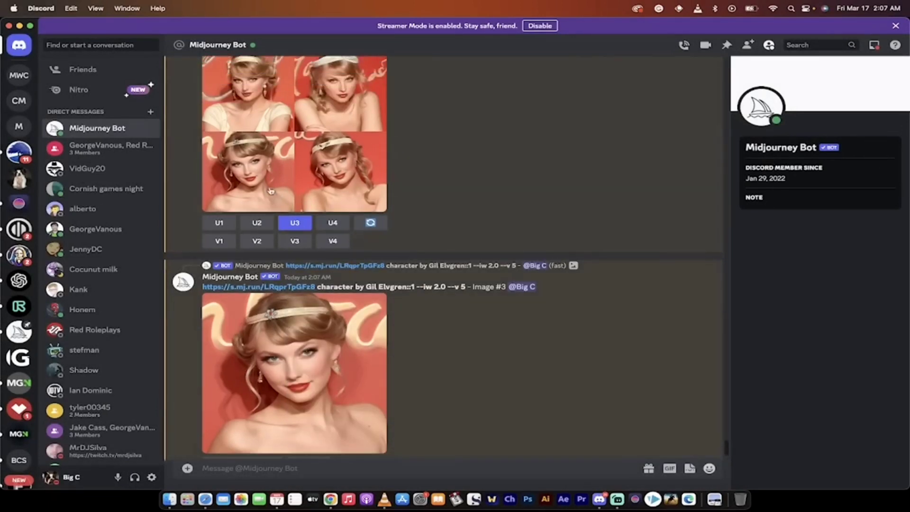
{"action": "scroll", "coordinate": [273, 191], "scroll_direction": "up", "scroll_amount": 1}
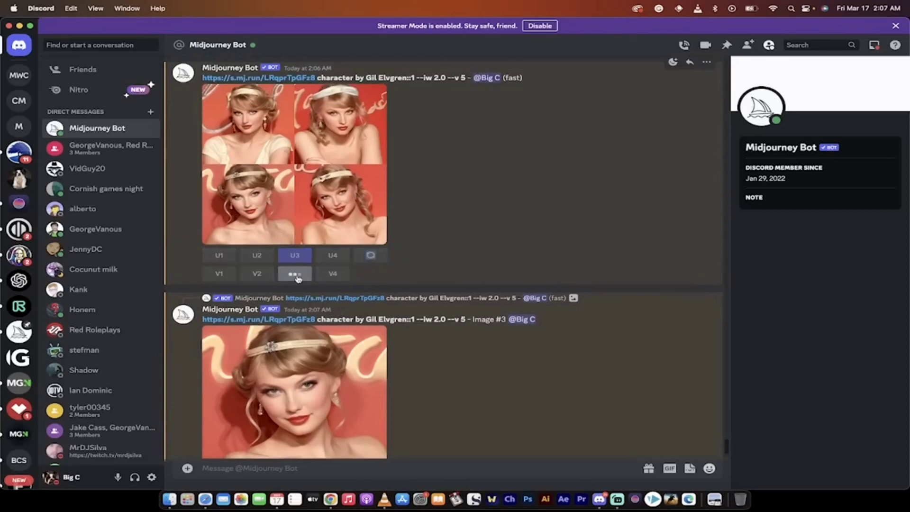
{"action": "left_click", "coordinate": [295, 275]}
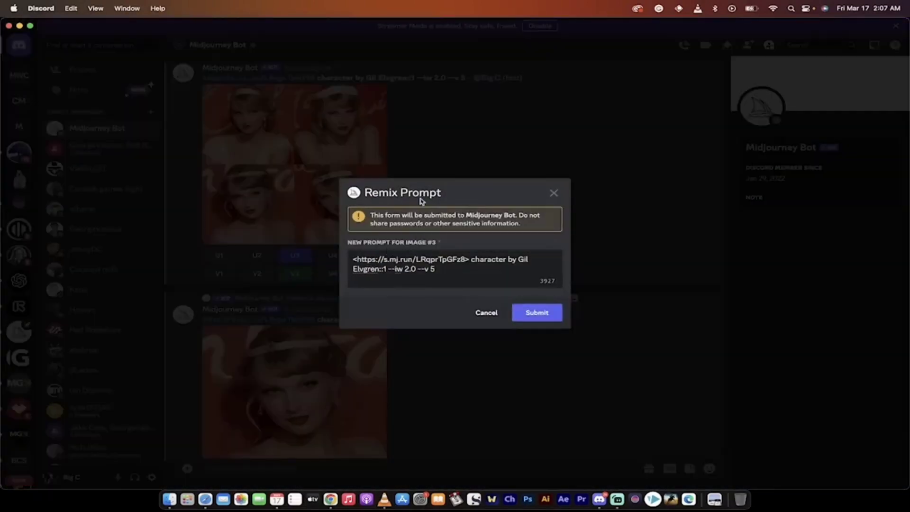
{"action": "left_click", "coordinate": [386, 274]}
{"action": "type", "text": ".5"}
{"action": "left_click_drag", "start_coordinate": [411, 270], "coordinate": [416, 270]}
{"action": "type", "text": "1"}
{"action": "left_click", "coordinate": [440, 269]}
{"action": "key", "text": "Return"}
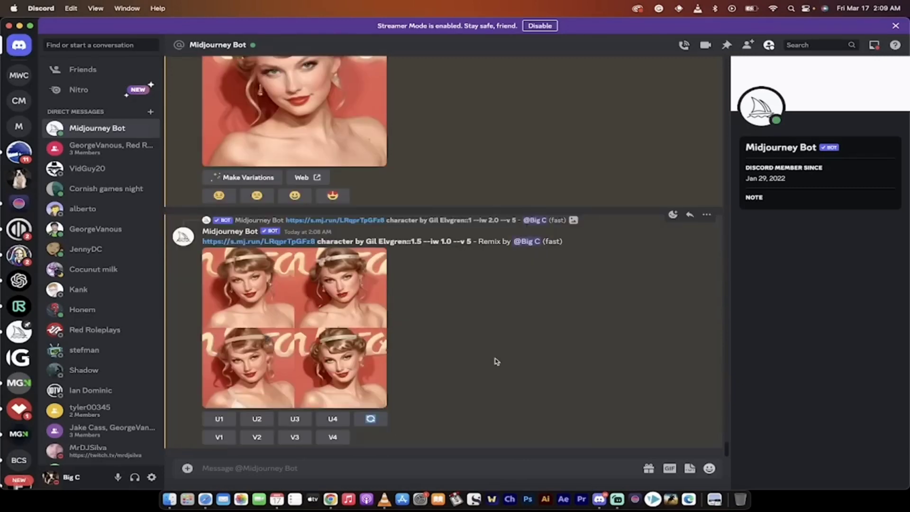
Step: View the remixed image grid enlarged and upscale its second image
{"action": "left_click", "coordinate": [340, 313]}
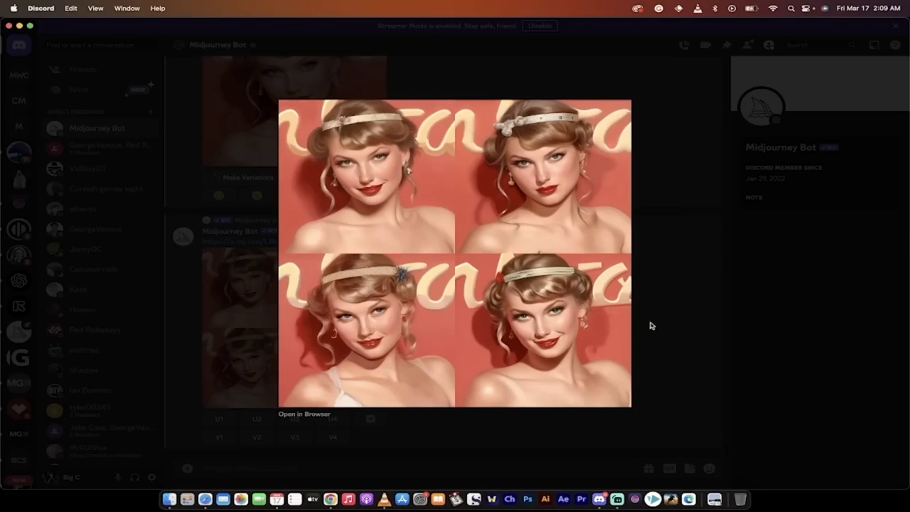
{"action": "left_click", "coordinate": [663, 326]}
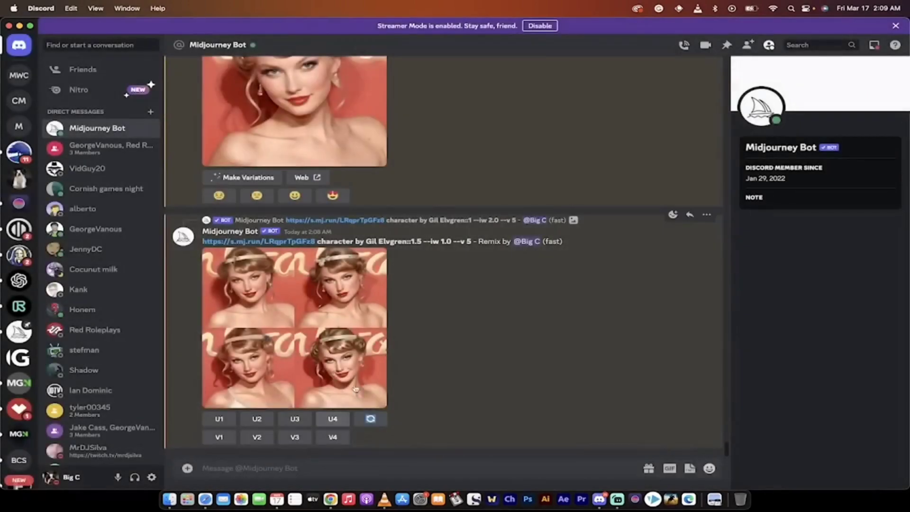
{"action": "left_click", "coordinate": [354, 359]}
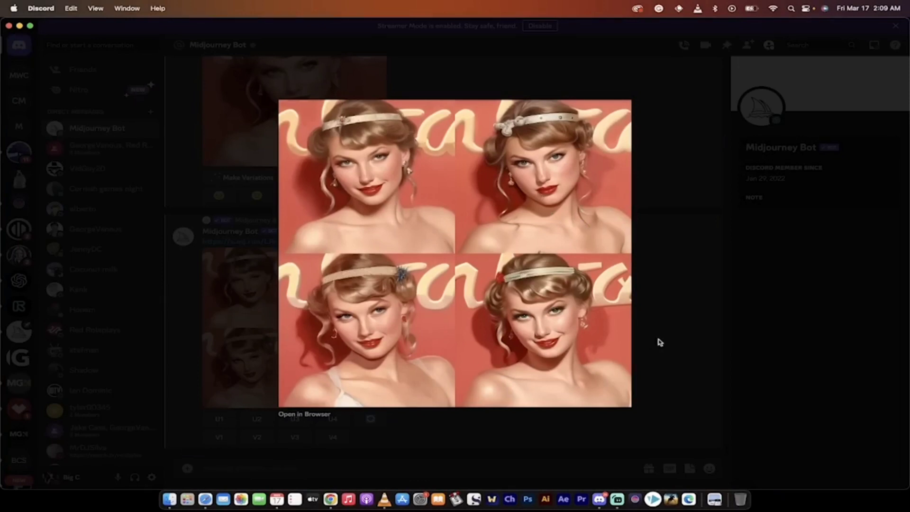
{"action": "left_click", "coordinate": [673, 344]}
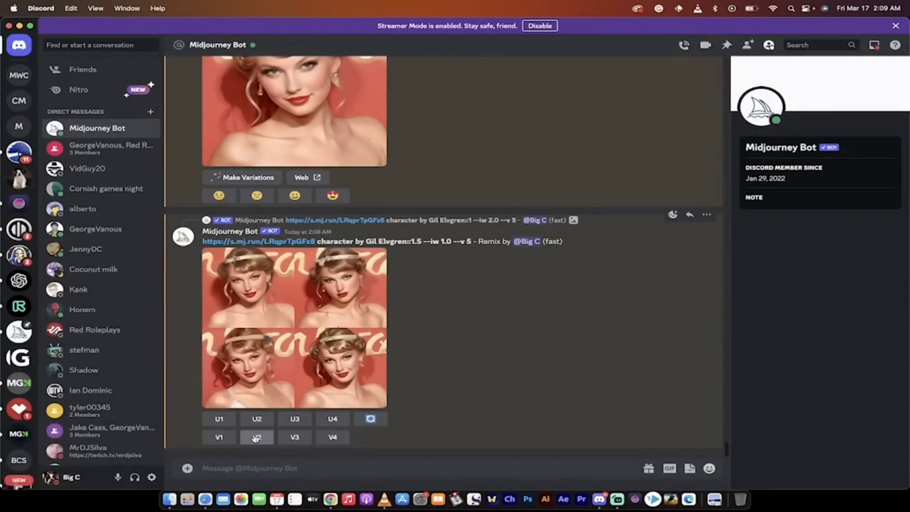
{"action": "left_click", "coordinate": [256, 419]}
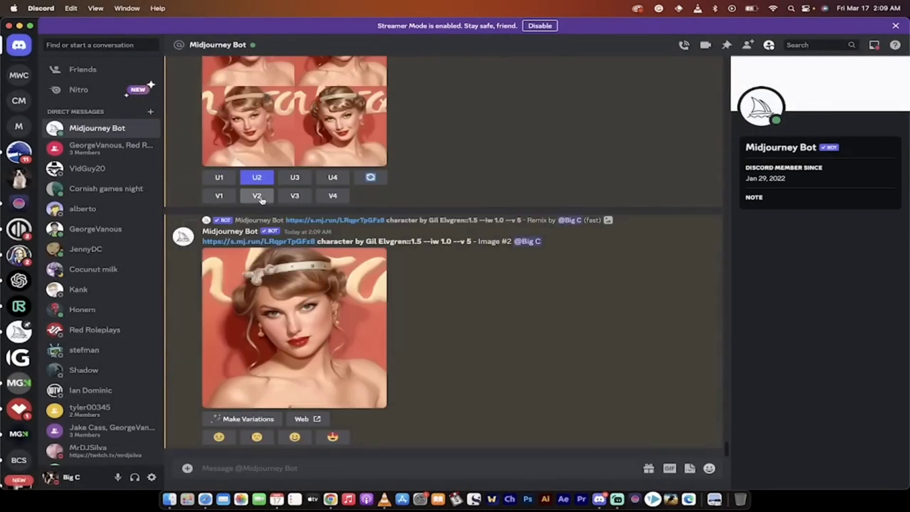
Step: Try to submit a remix variation of the second image with Gil Elvgren::.5 and --iw 2.0
{"action": "left_click", "coordinate": [256, 196]}
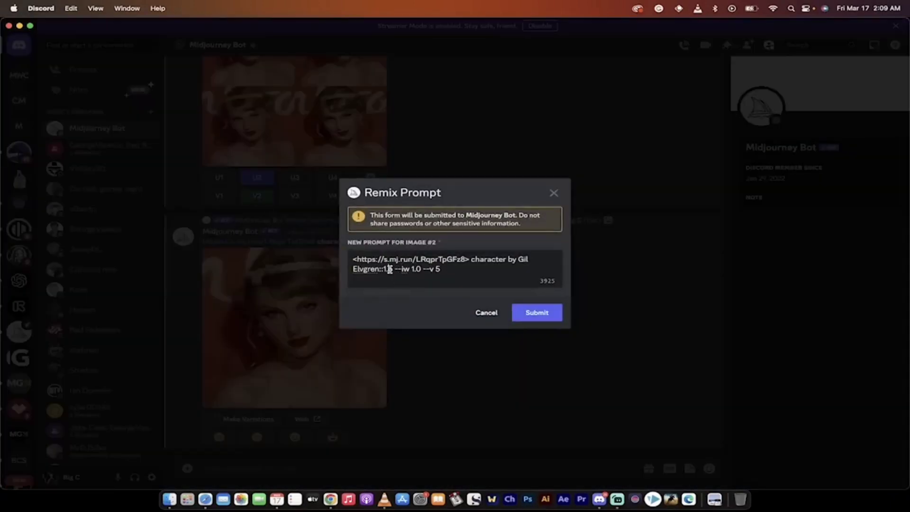
{"action": "left_click", "coordinate": [390, 269]}
{"action": "key", "text": "BackSpace"}
{"action": "key", "text": "BackSpace"}
{"action": "key", "text": "BackSpace"}
{"action": "type", "text": ".5"}
{"action": "left_click_drag", "start_coordinate": [419, 269], "coordinate": [410, 269]}
{"action": "type", "text": "2.o"}
{"action": "key", "text": "BackSpace"}
{"action": "type", "text": "0"}
{"action": "left_click", "coordinate": [533, 314]}
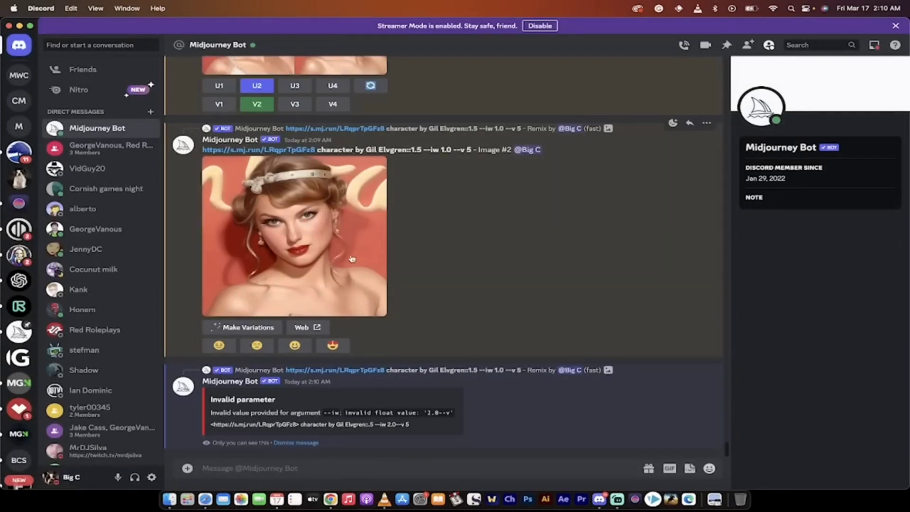
Step: Open a variation remix of the upscaled second image, switch to Chrome and copy the Glen Keane style text from the Illustrators list
{"action": "left_click", "coordinate": [257, 327]}
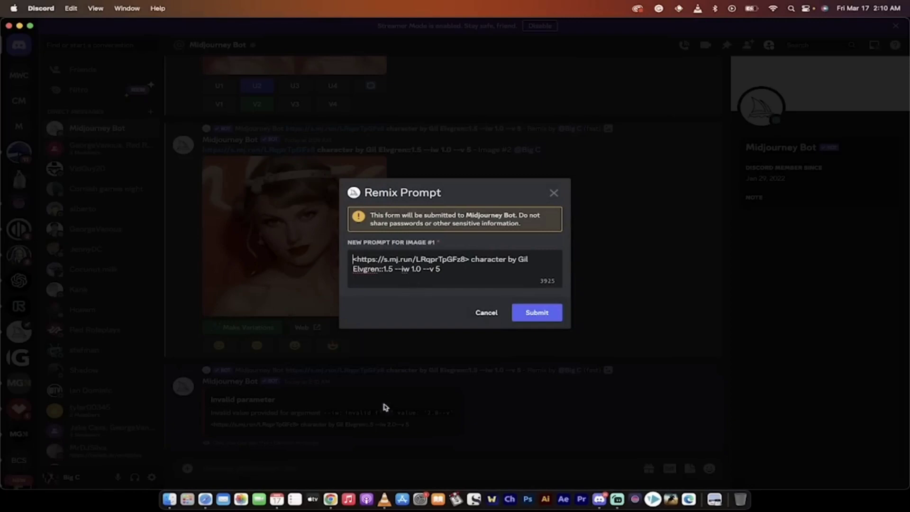
{"action": "left_click", "coordinate": [330, 498]}
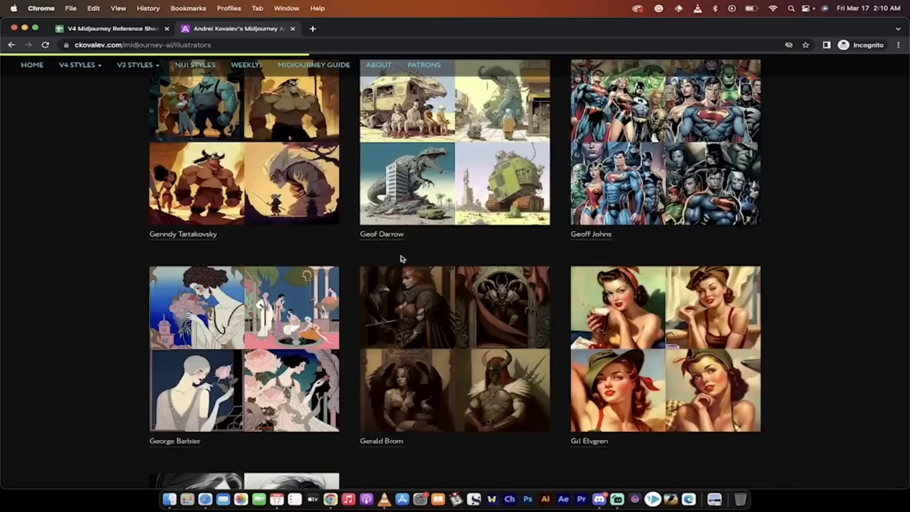
{"action": "scroll", "coordinate": [540, 283], "scroll_direction": "down", "scroll_amount": 10}
{"action": "scroll", "coordinate": [540, 283], "scroll_direction": "up", "scroll_amount": 3}
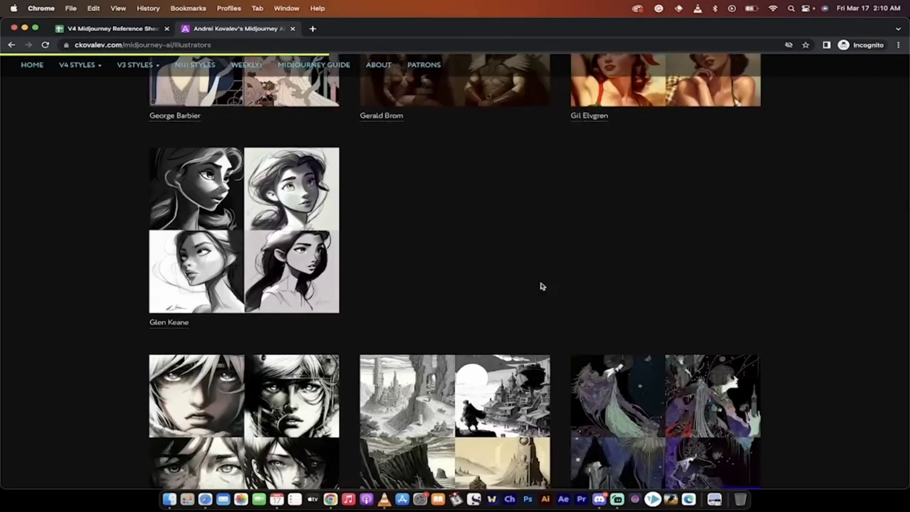
{"action": "mouse_move", "coordinate": [197, 325]}
{"action": "left_click", "coordinate": [196, 325]}
Step: Switch to Discord, submit the remix with Glen Keane in place of Gil Elvgren, and view the resulting image grid enlarged
{"action": "left_click", "coordinate": [606, 502]}
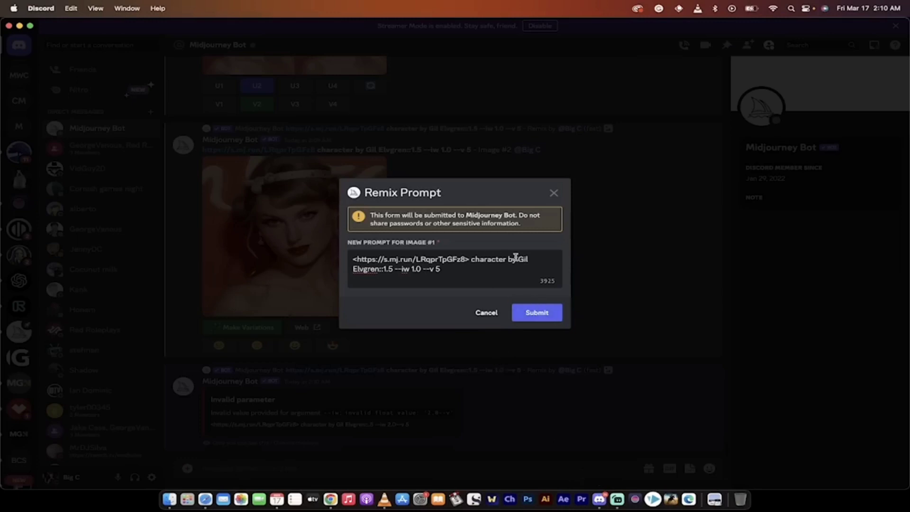
{"action": "left_click_drag", "start_coordinate": [507, 259], "coordinate": [380, 267]}
{"action": "key", "text": "super+v"}
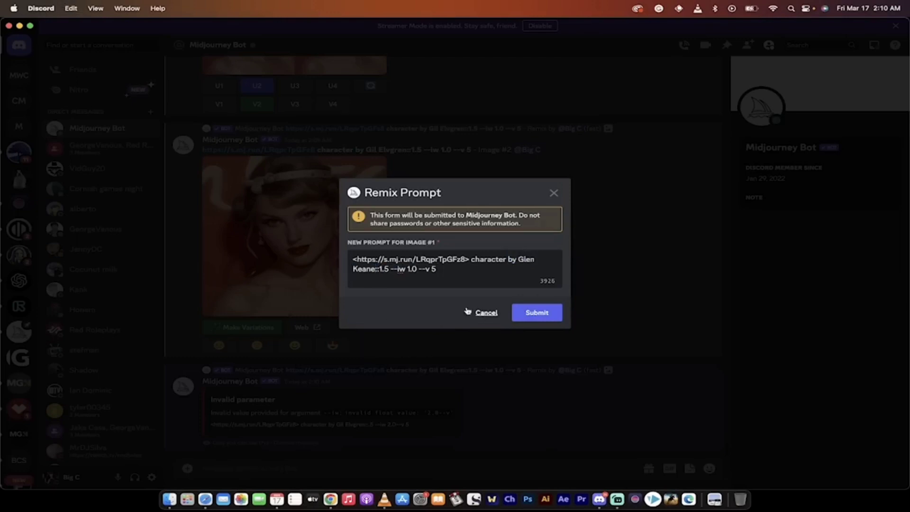
{"action": "left_click", "coordinate": [530, 314]}
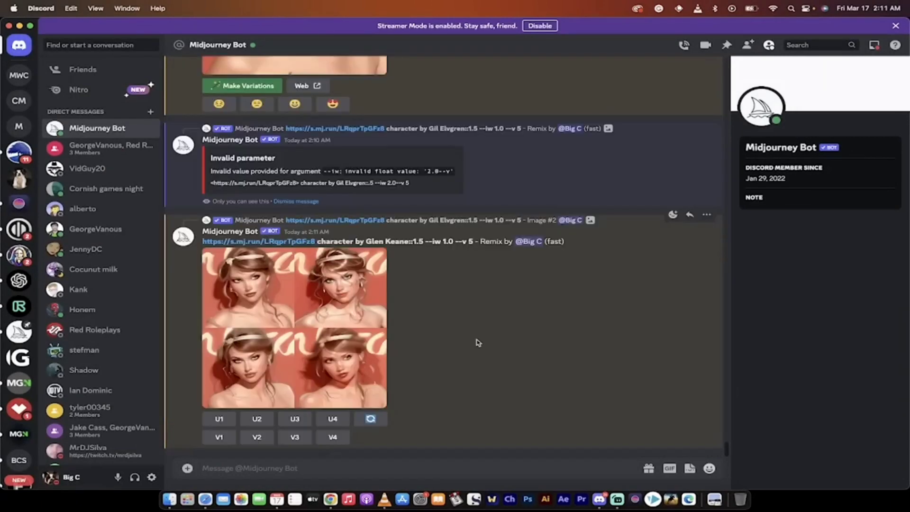
{"action": "left_click", "coordinate": [334, 344]}
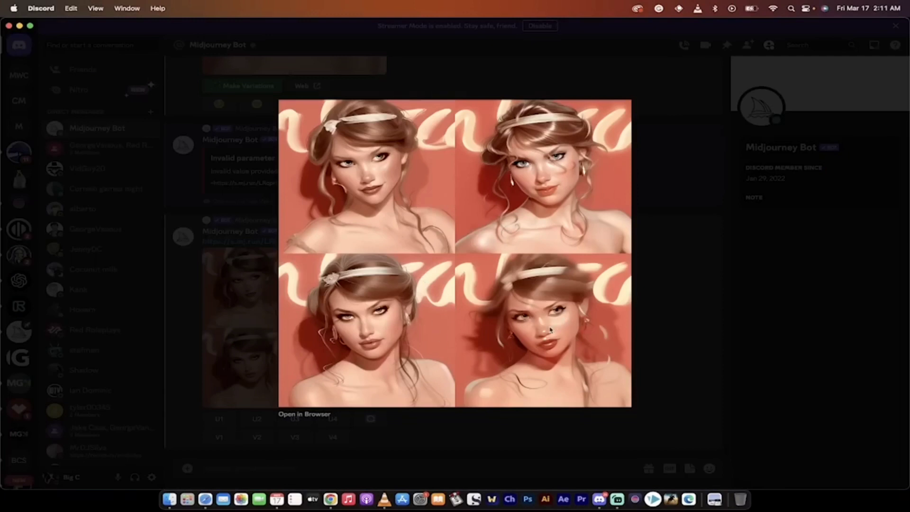
{"action": "left_click", "coordinate": [672, 348]}
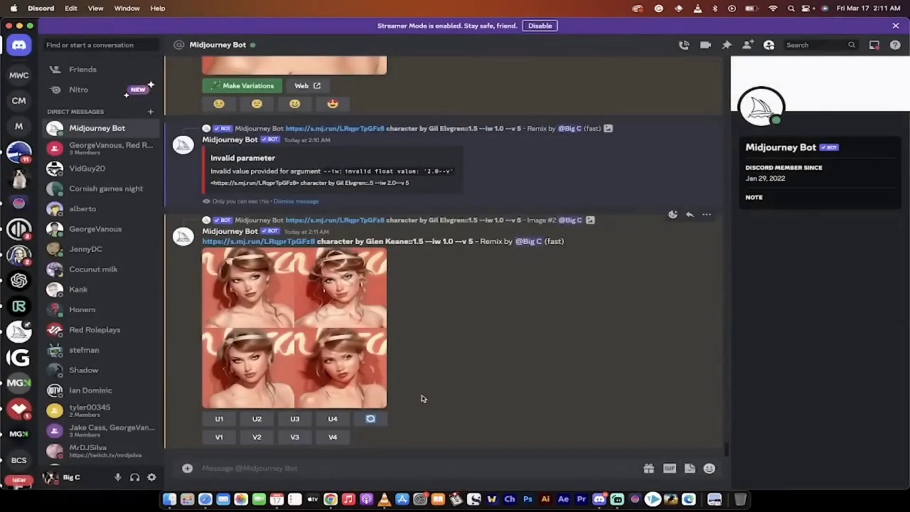